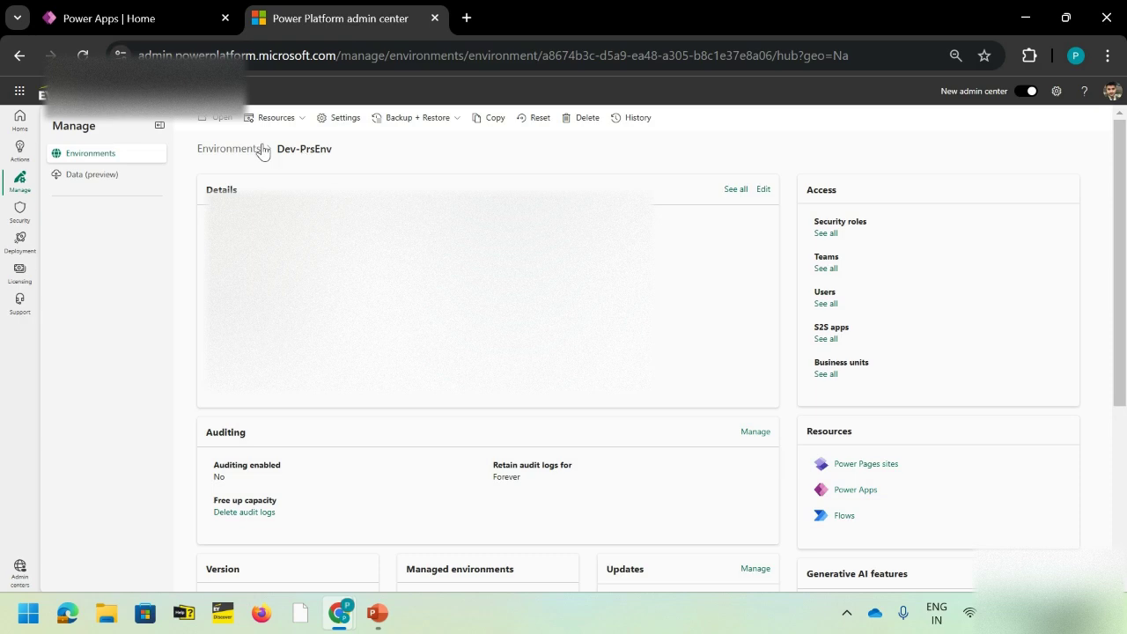
- Start a new security role in the Dev-PrsEnv environment and name it SR_For_Dataverse_View_Operation_Department
{"action": "left_click", "coordinate": [825, 234]}
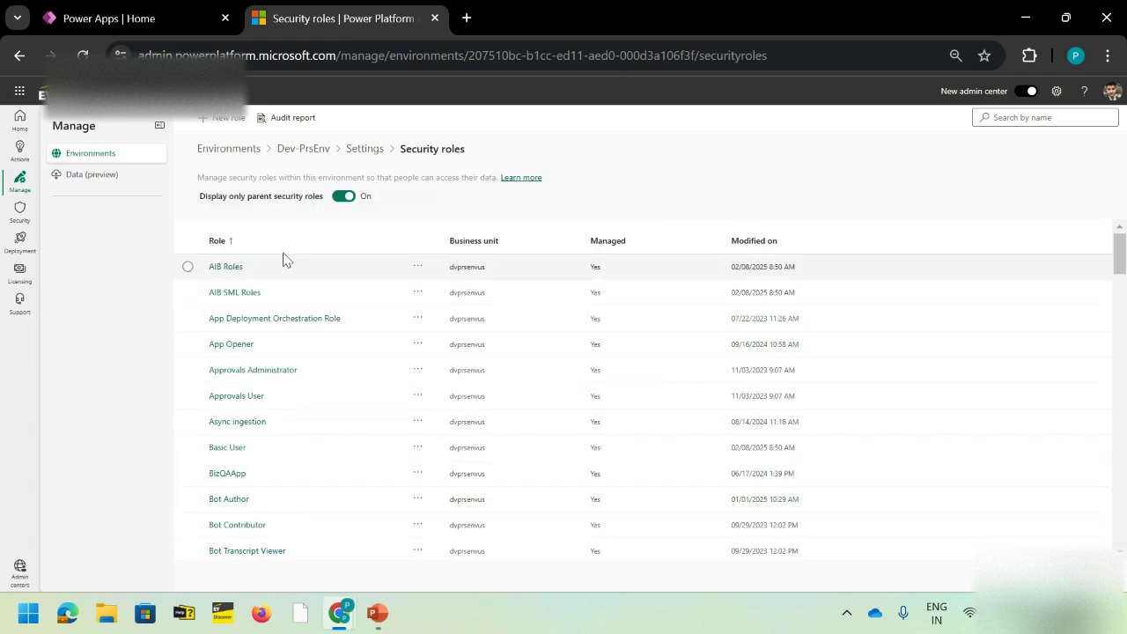
{"action": "left_click", "coordinate": [220, 118]}
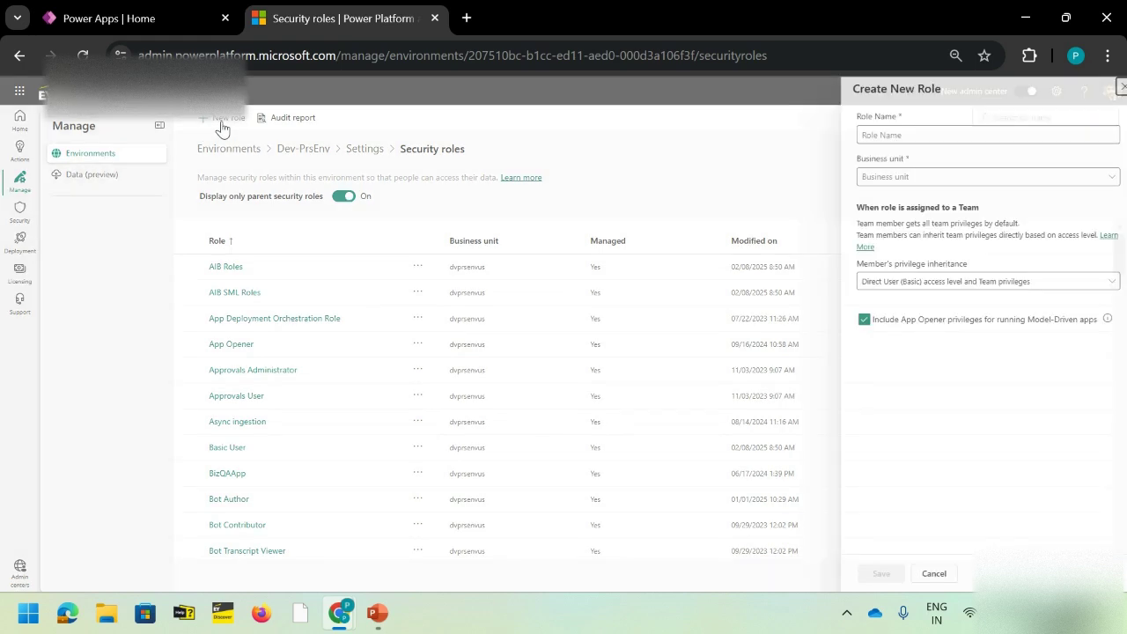
{"action": "left_click", "coordinate": [904, 135]}
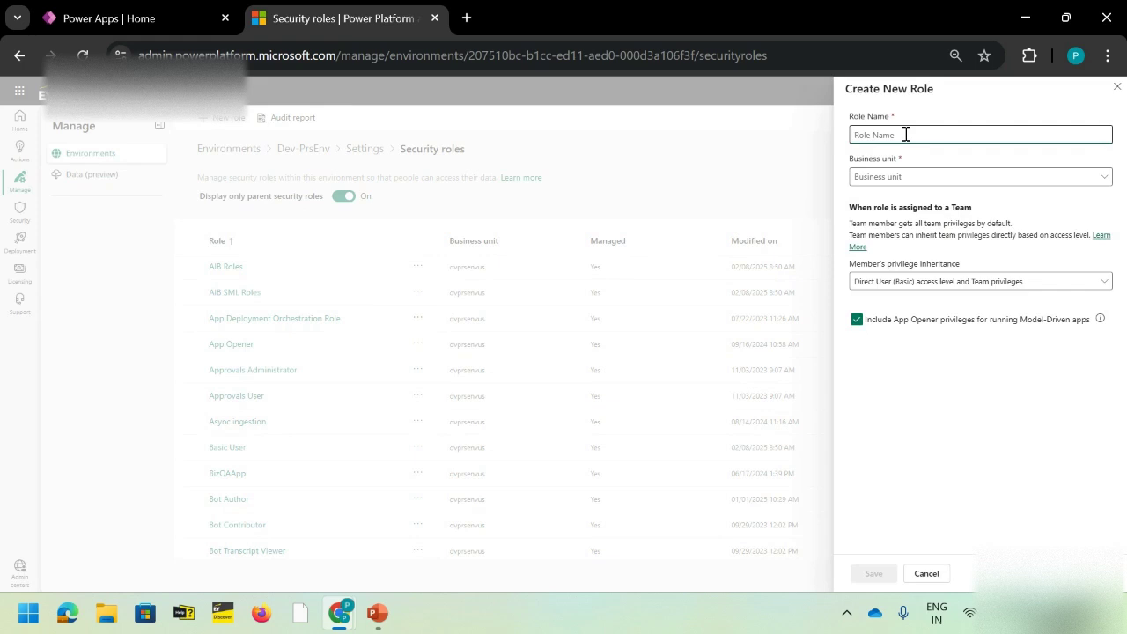
{"action": "type", "text": "SR_For_Dataverse_View_OPeration_D"}
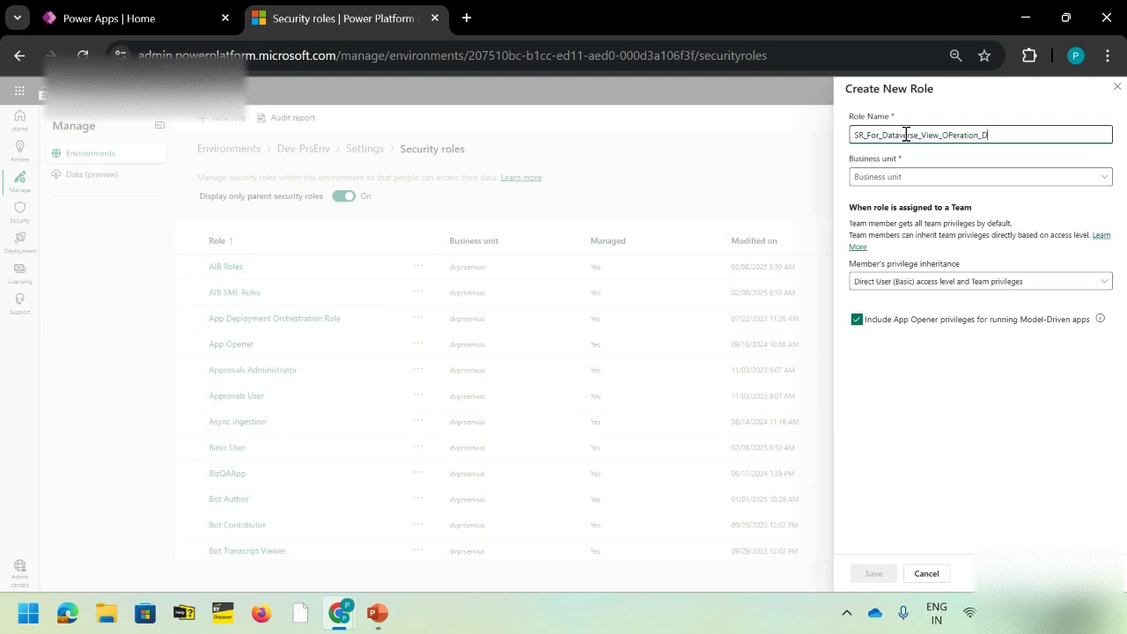
{"action": "type", "text": "epartment"}
{"action": "key", "text": "BackSpace"}
{"action": "type", "text": "p"}
- Assign business unit dvprsenvus, keep Direct User (Basic) access level and Team privileges, exclude App Opener privileges, and save the role
{"action": "left_click", "coordinate": [932, 176]}
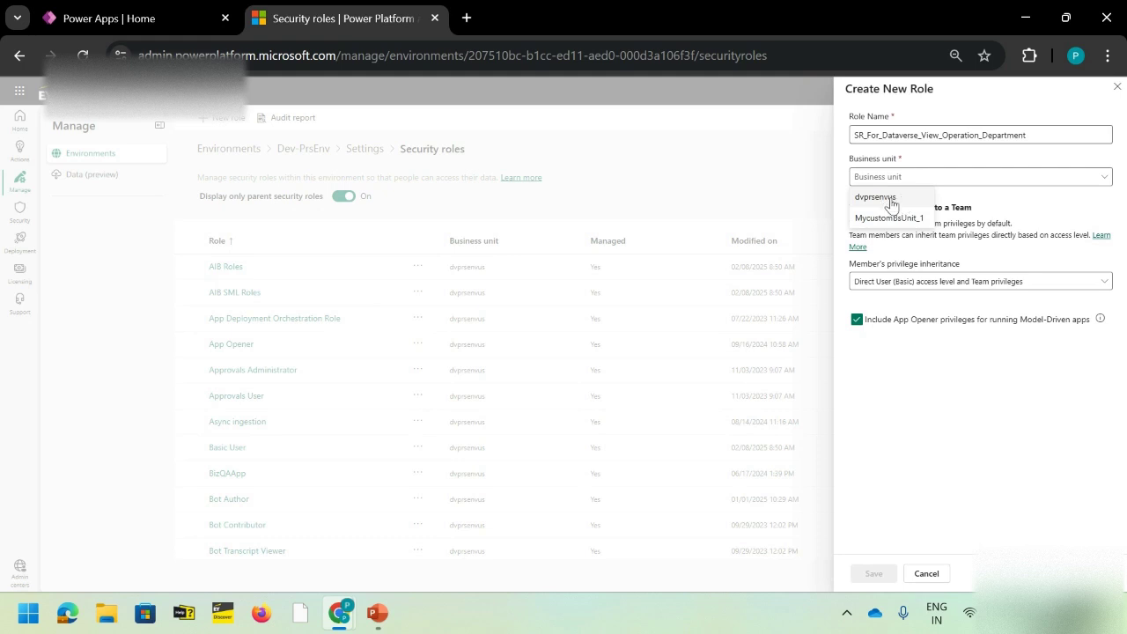
{"action": "left_click", "coordinate": [891, 202]}
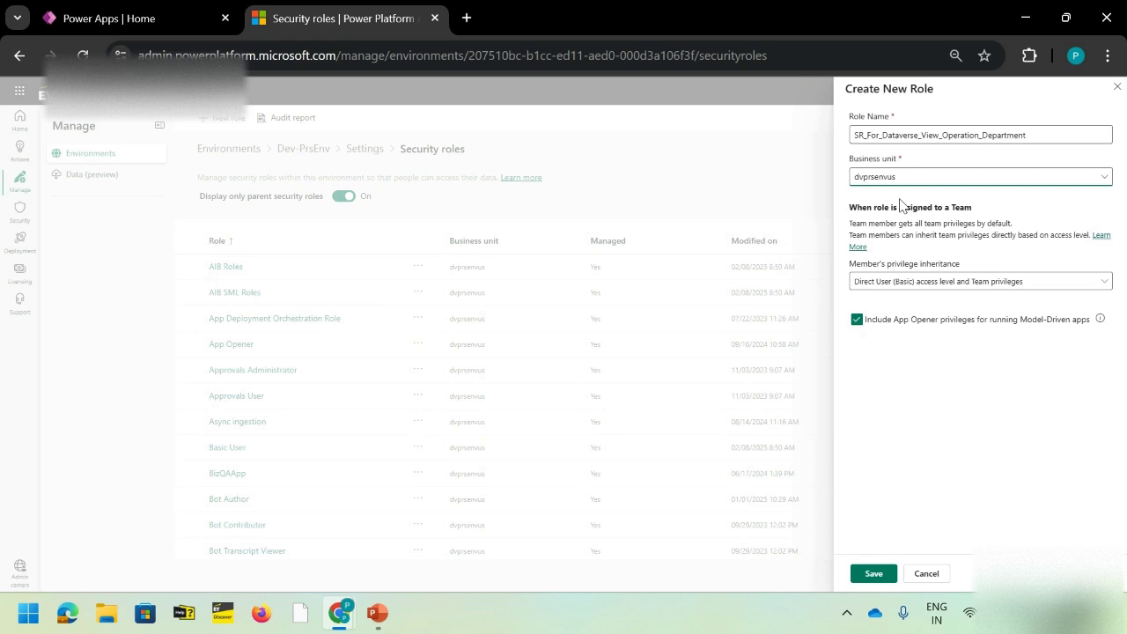
{"action": "left_click", "coordinate": [920, 280]}
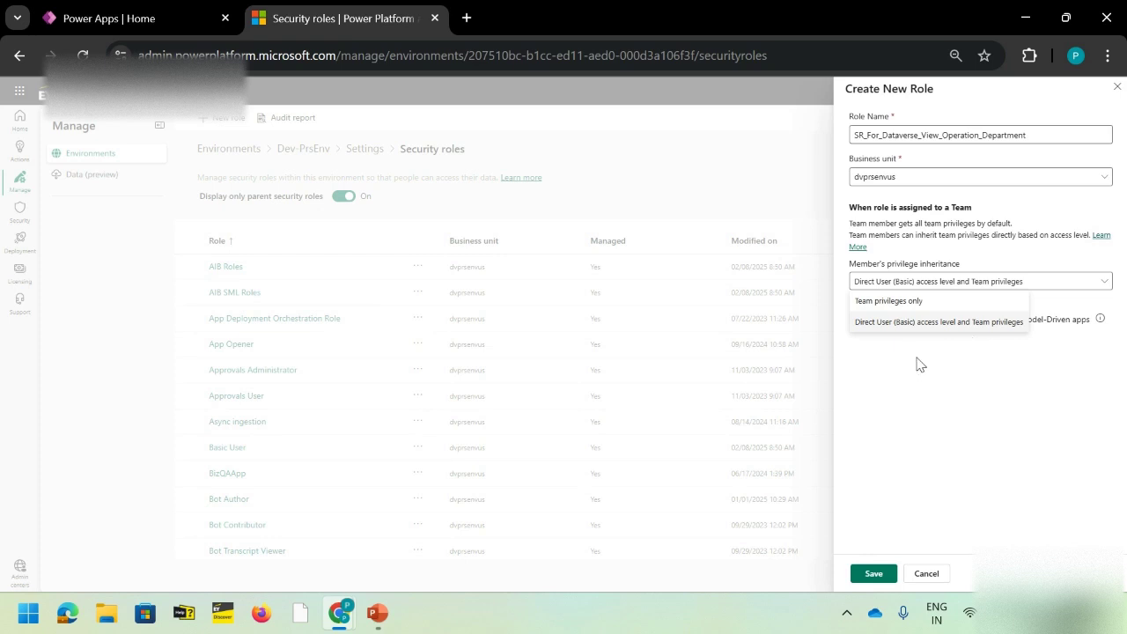
{"action": "left_click", "coordinate": [916, 327]}
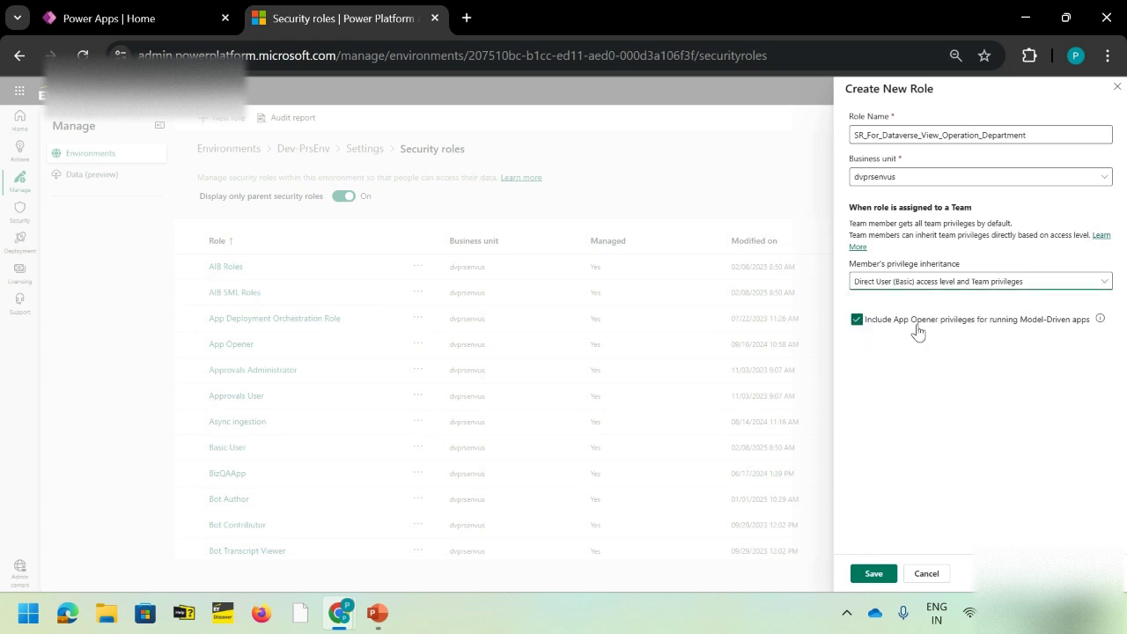
{"action": "left_click", "coordinate": [856, 320]}
{"action": "left_click", "coordinate": [874, 574]}
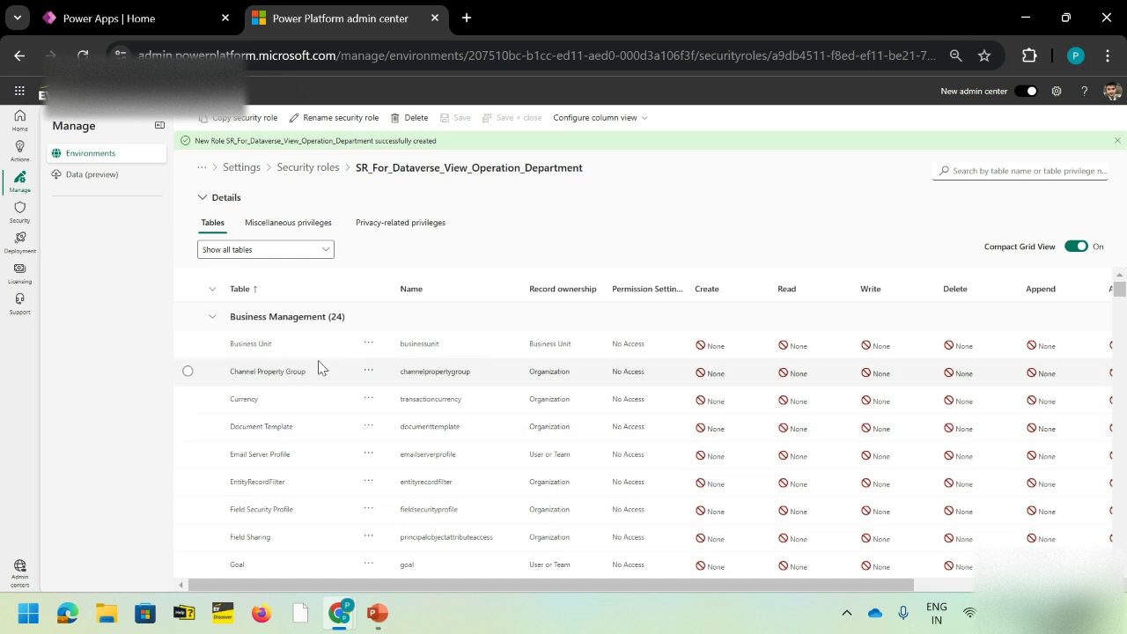
- Find ChildTable by searching for "chil" and set its Create, Read and Write privileges to User
{"action": "left_click", "coordinate": [1023, 170]}
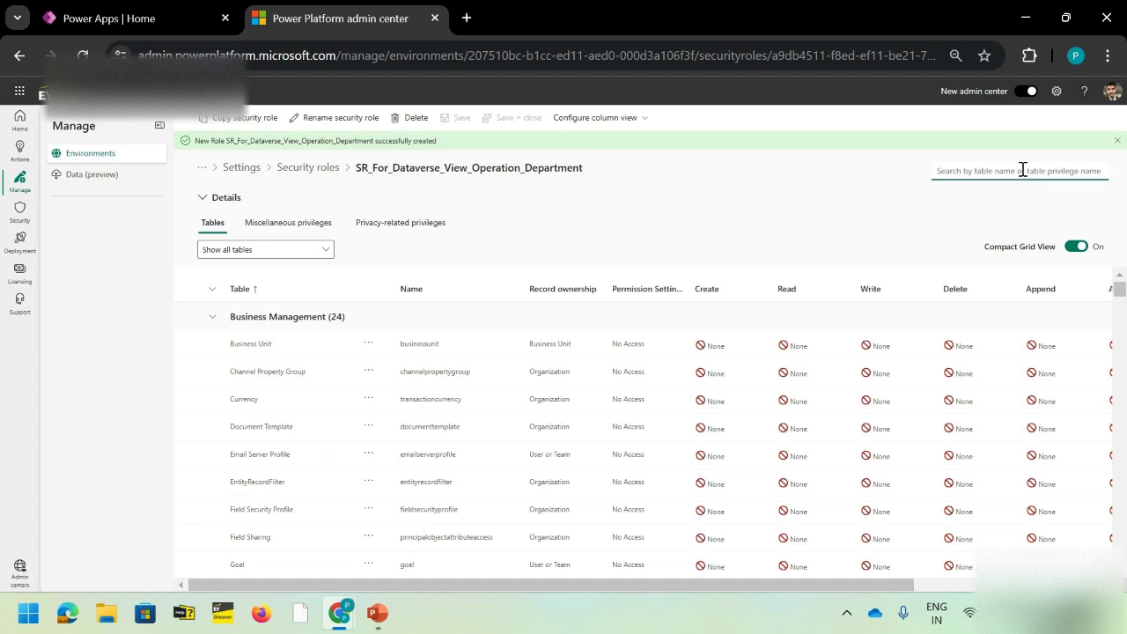
{"action": "type", "text": "chil"}
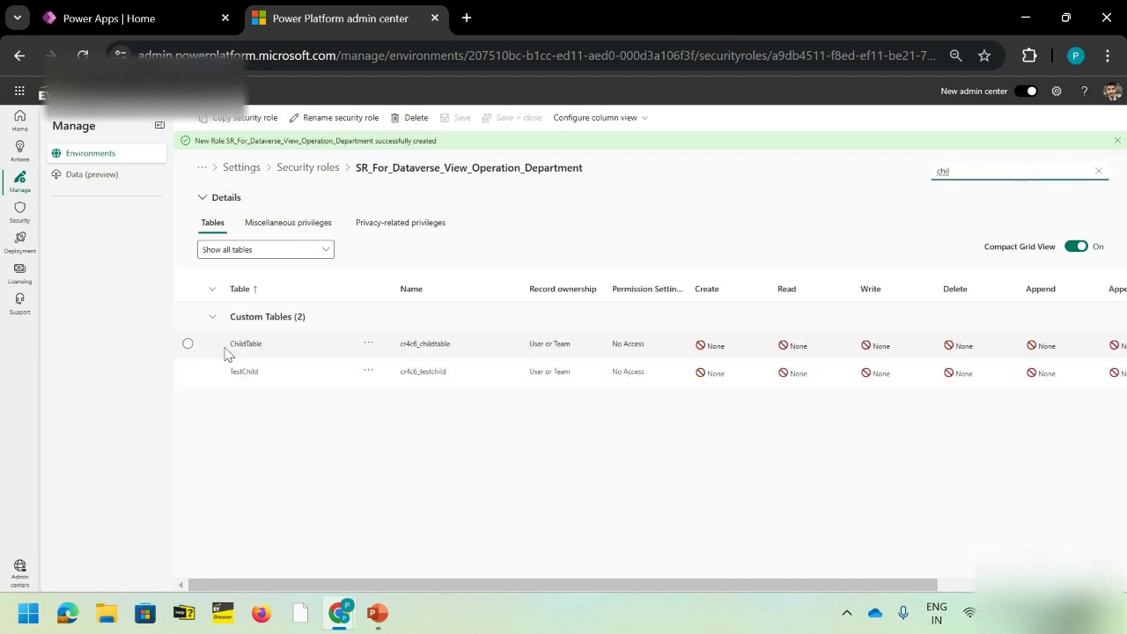
{"action": "left_click", "coordinate": [188, 345]}
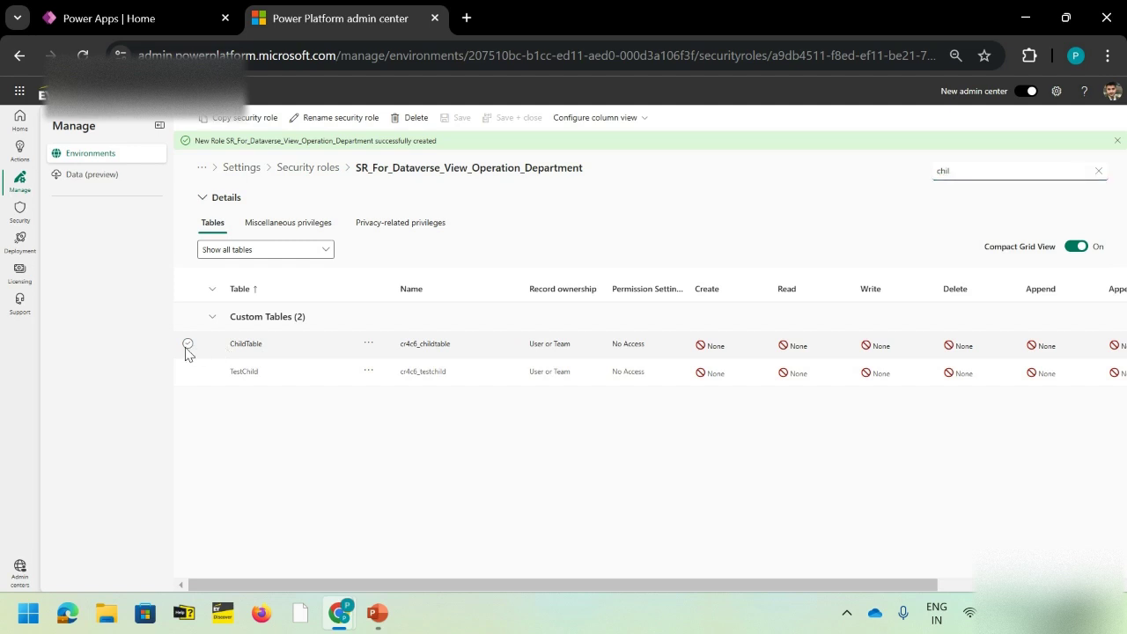
{"action": "left_click", "coordinate": [187, 345]}
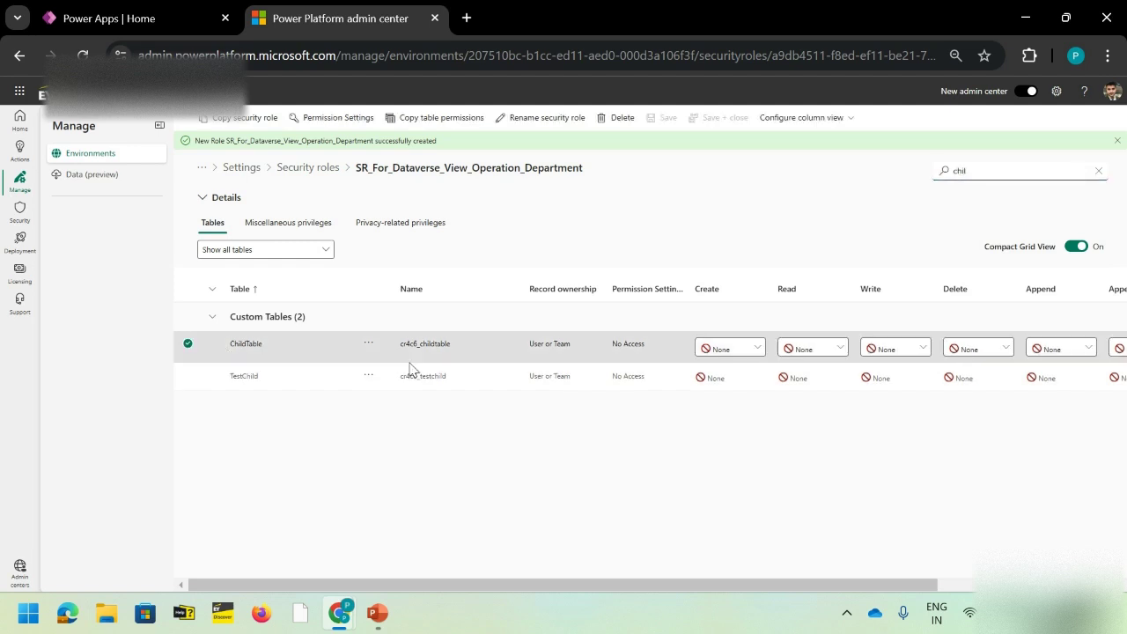
{"action": "left_click", "coordinate": [753, 352]}
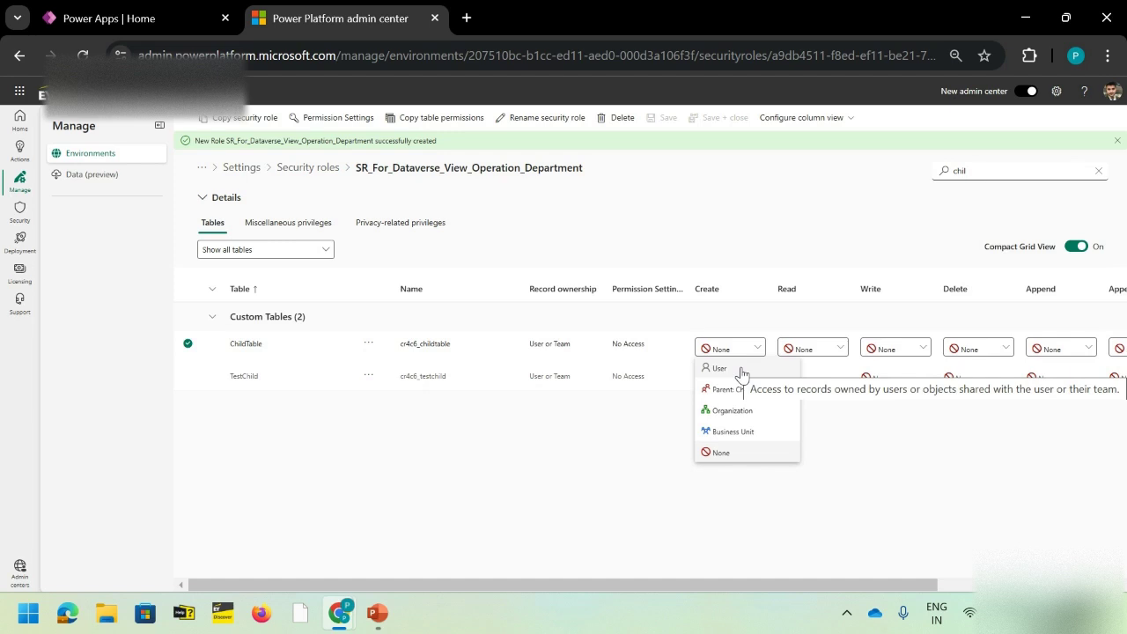
{"action": "left_click", "coordinate": [741, 370]}
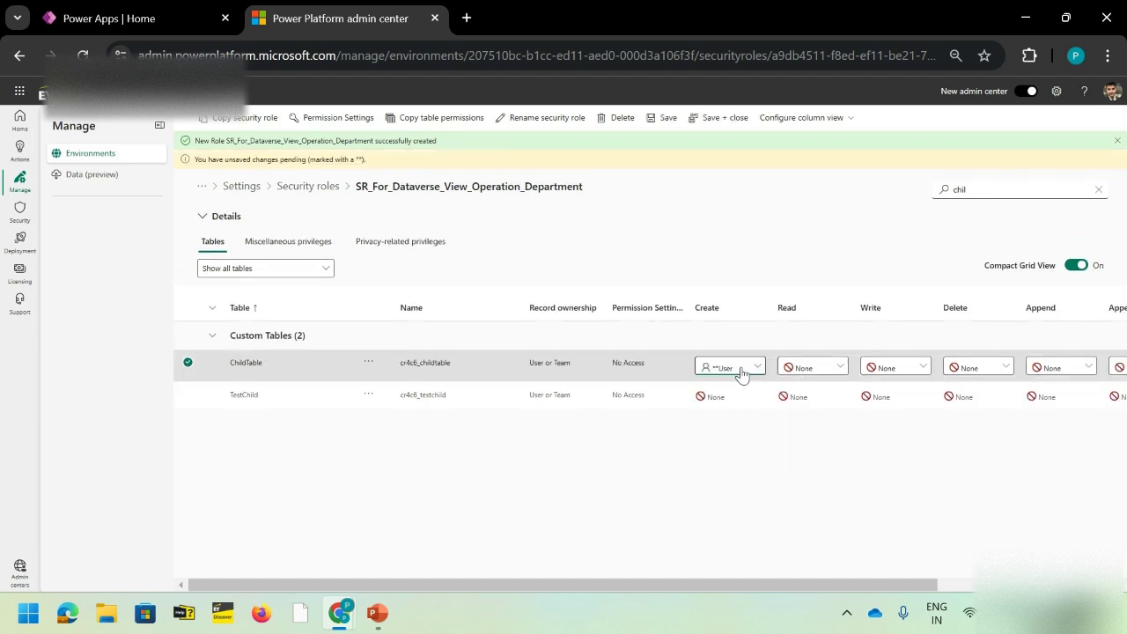
{"action": "left_click", "coordinate": [823, 368]}
{"action": "left_click", "coordinate": [839, 399]}
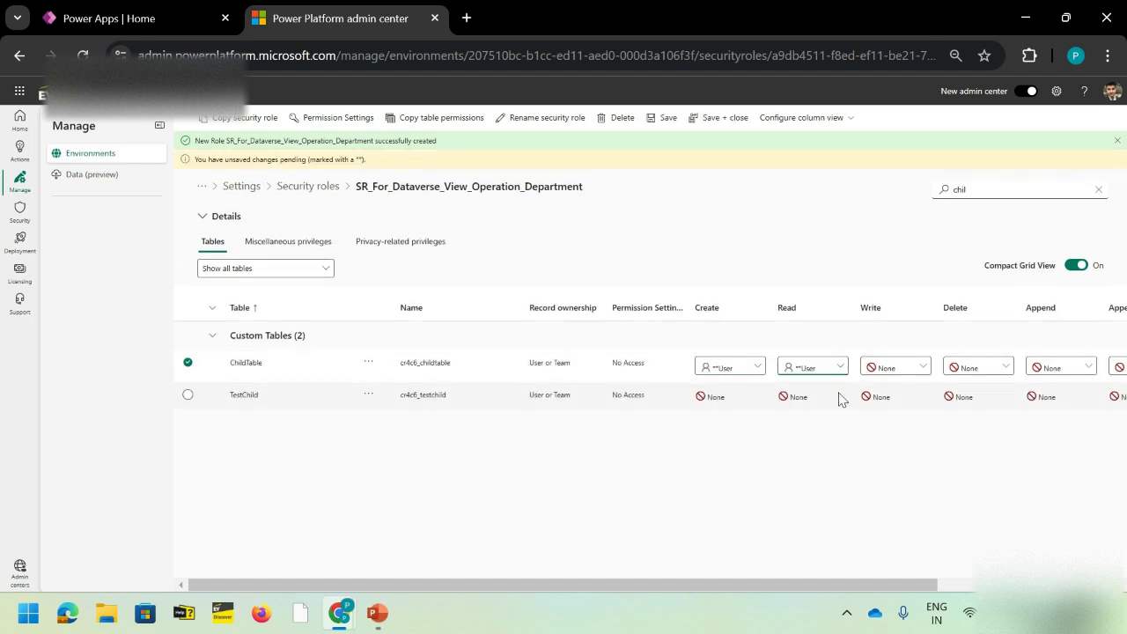
{"action": "left_click", "coordinate": [924, 368]}
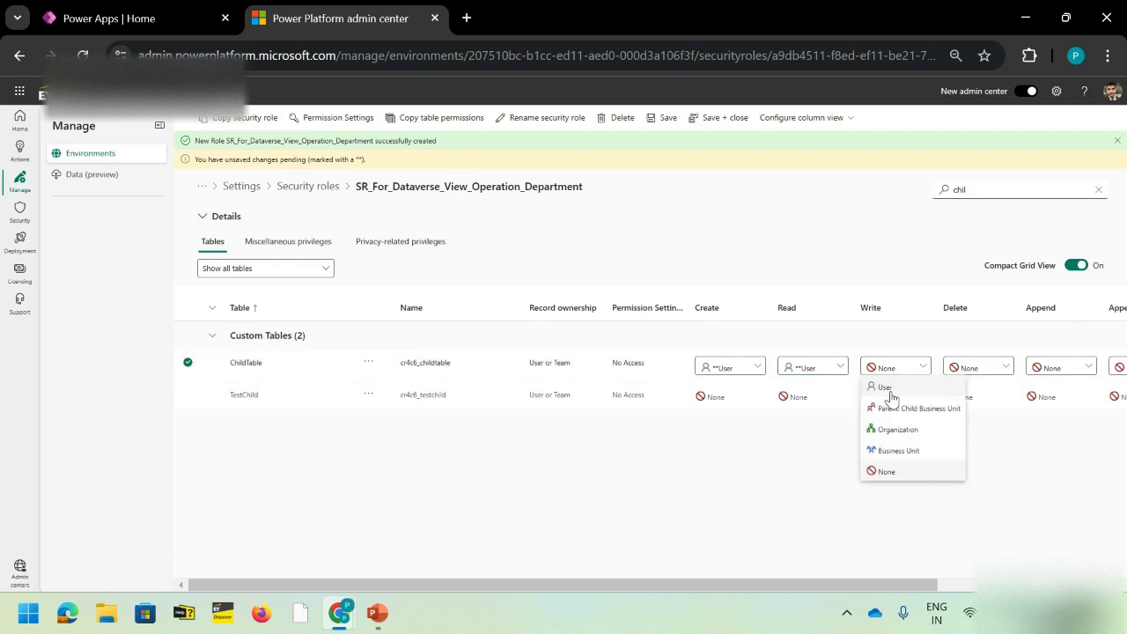
{"action": "left_click", "coordinate": [888, 387]}
- Look over the remaining privilege columns for ChildTable and save the role's privilege changes
{"action": "left_click_drag", "start_coordinate": [907, 585], "coordinate": [989, 585]}
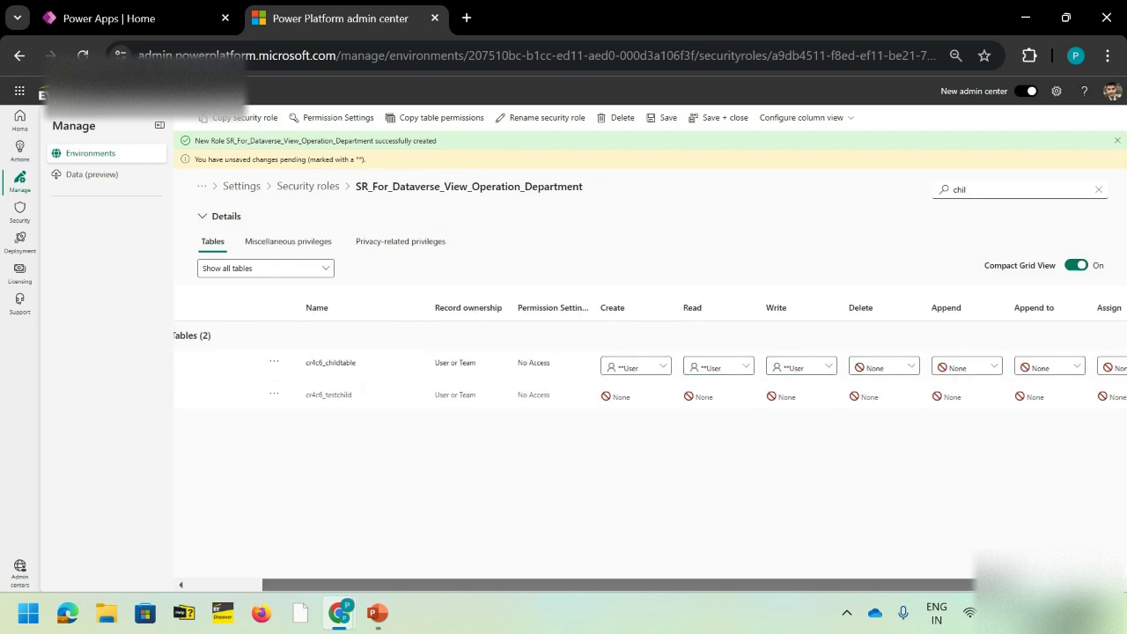
{"action": "scroll", "coordinate": [908, 377], "scroll_direction": "right", "scroll_amount": 2}
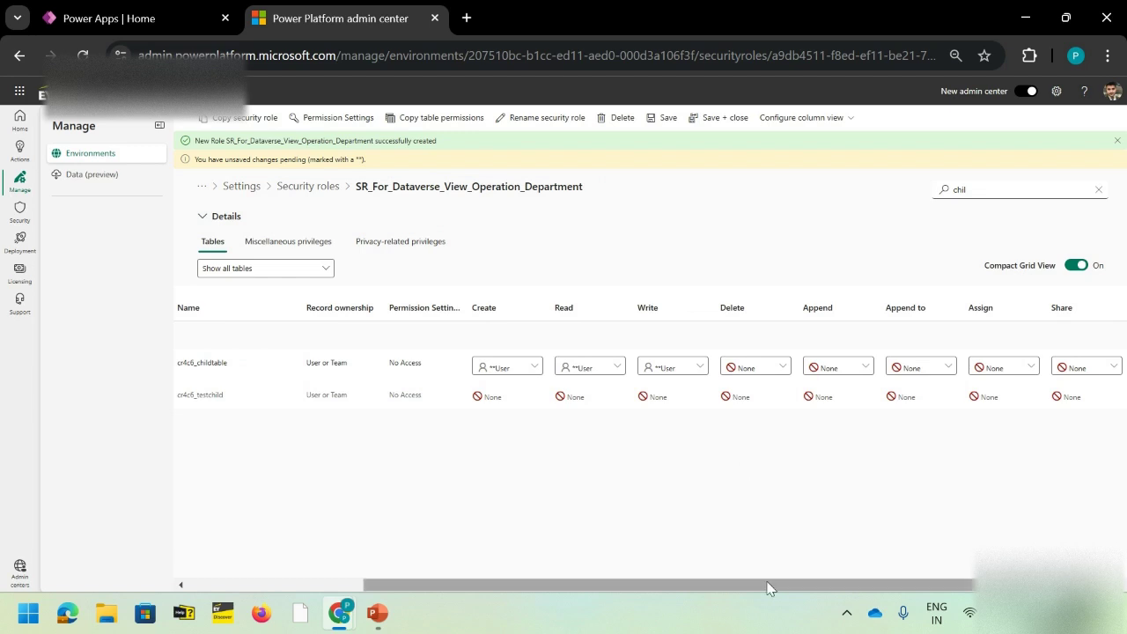
{"action": "left_click_drag", "start_coordinate": [774, 590], "coordinate": [598, 588]}
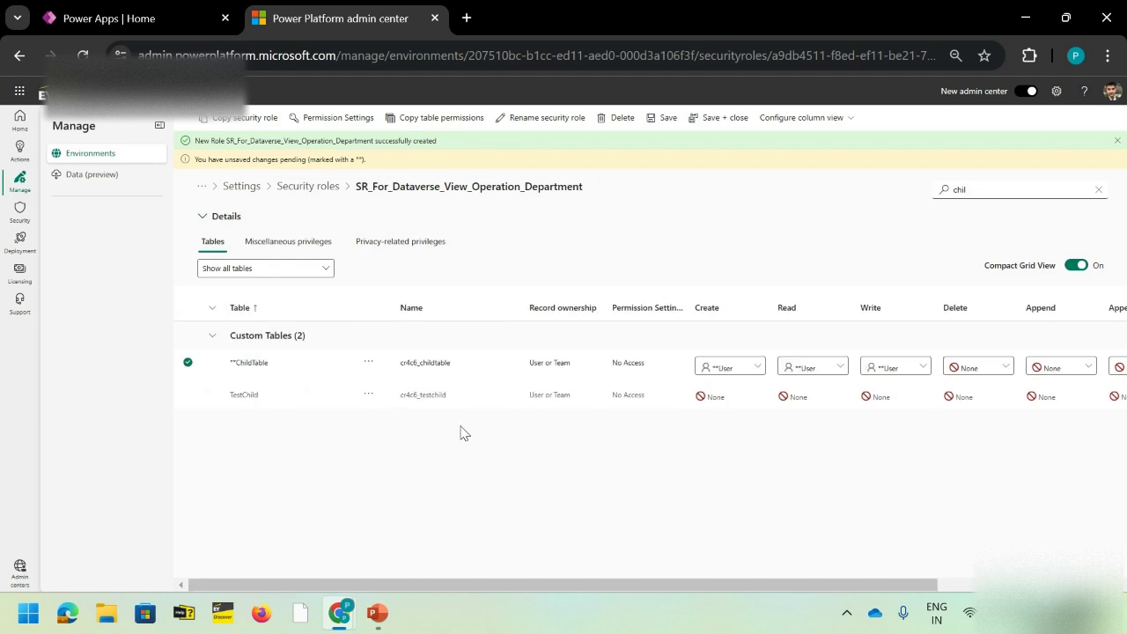
{"action": "left_click", "coordinate": [668, 118]}
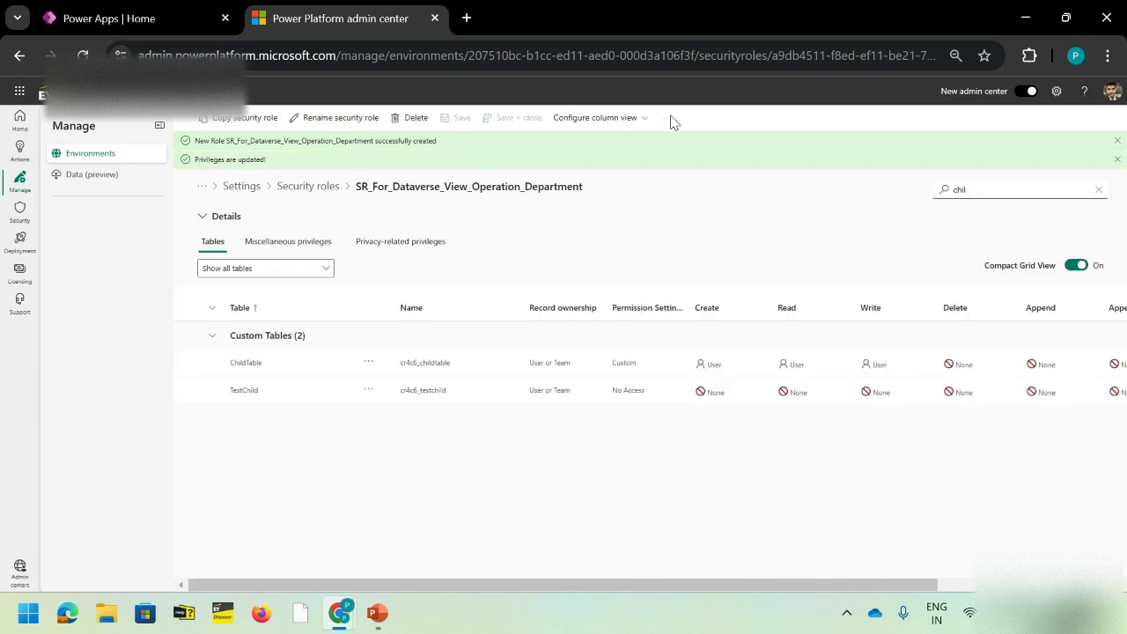
- Filter the role's table list to only assigned tables for a check, and restore the view of all tables
{"action": "left_click", "coordinate": [303, 269]}
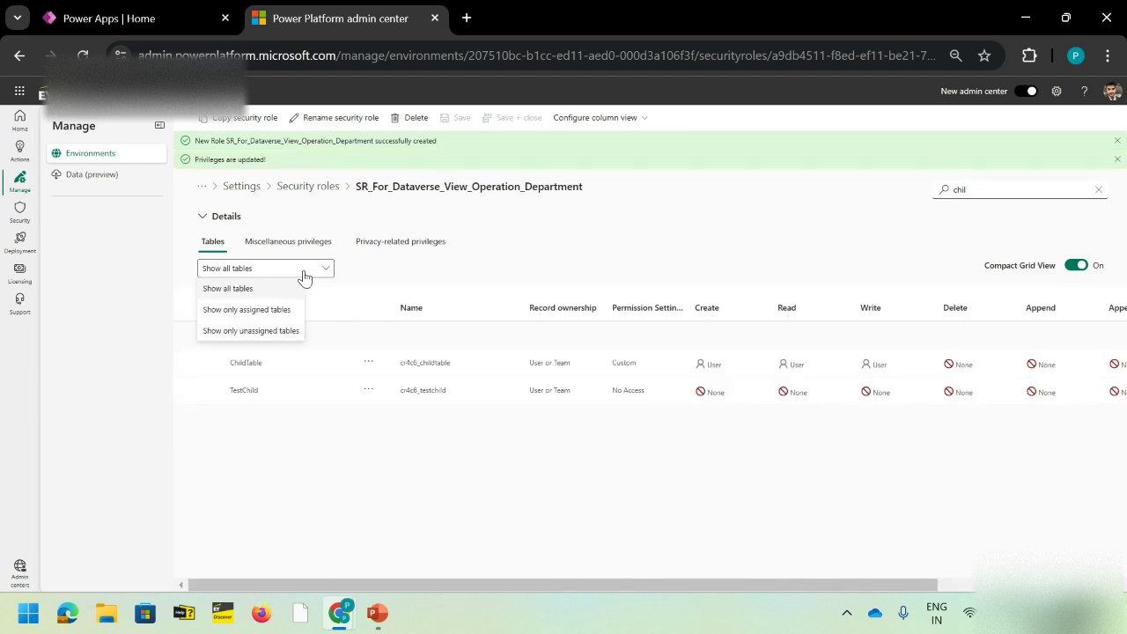
{"action": "left_click", "coordinate": [258, 318]}
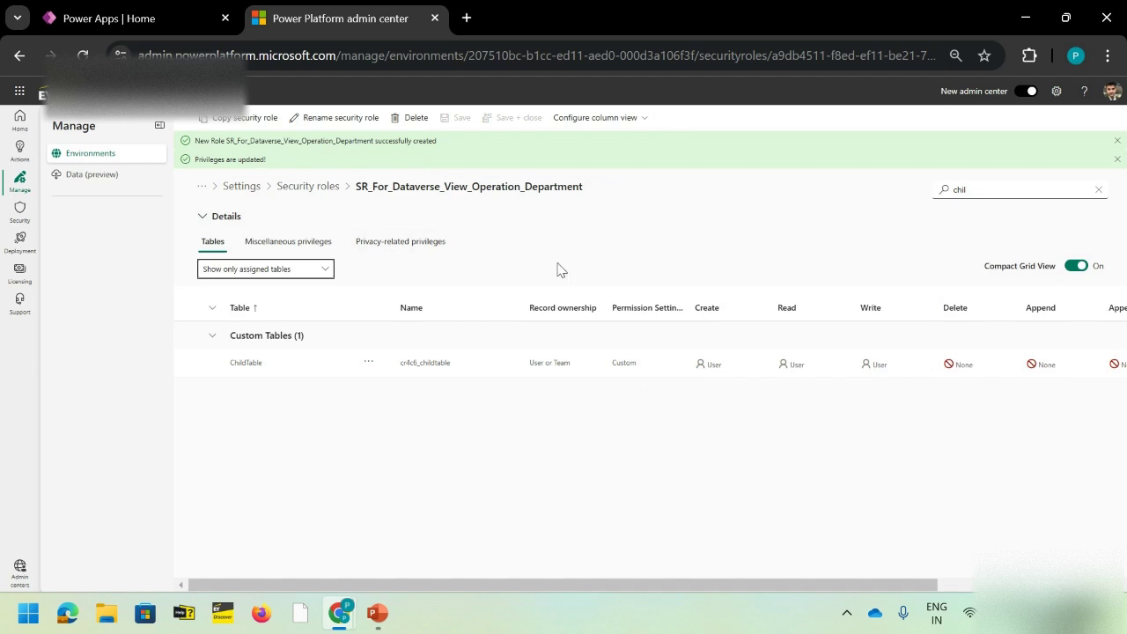
{"action": "left_click", "coordinate": [261, 270]}
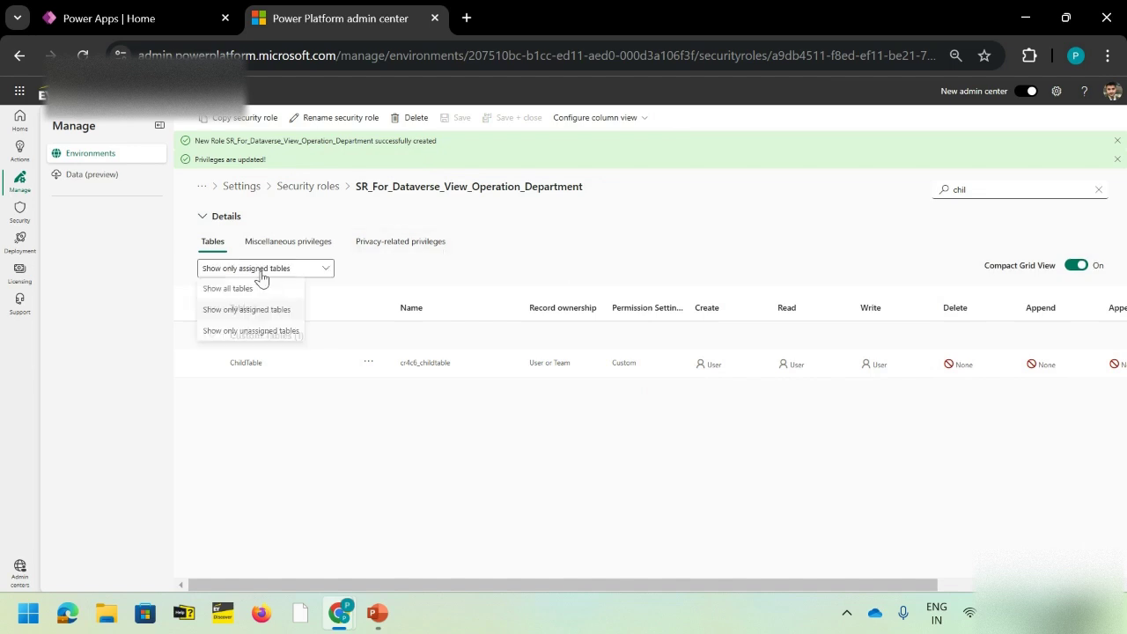
{"action": "left_click", "coordinate": [229, 288]}
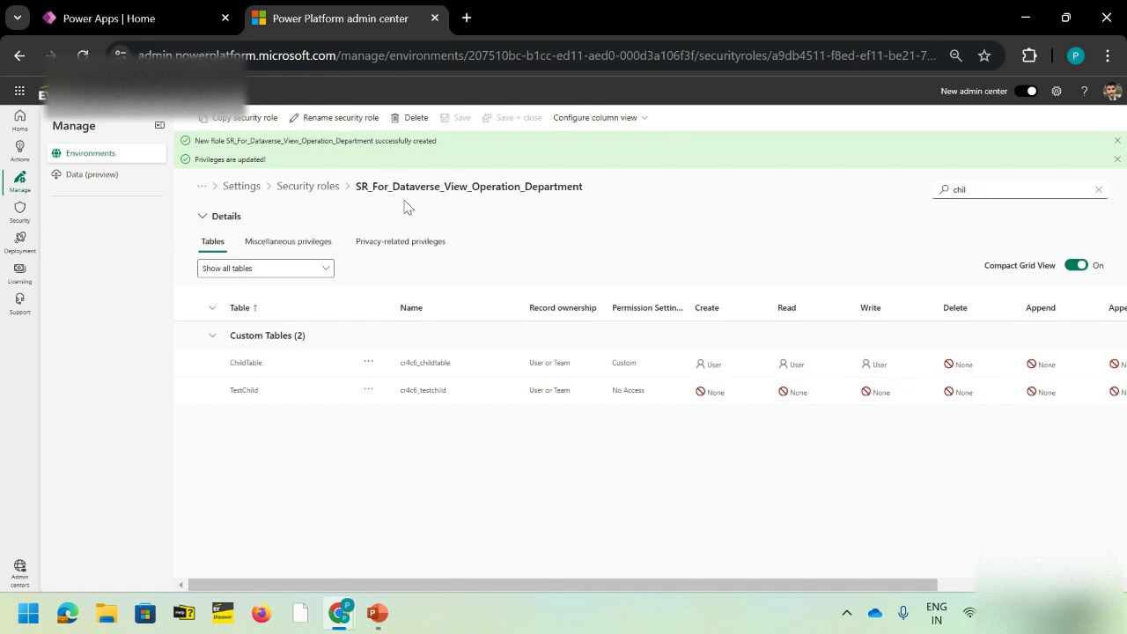
- Return to the security roles list, search for "oper" and open the members of SR_For_Dataverse_View_Operation_Department
{"action": "left_click", "coordinate": [308, 186]}
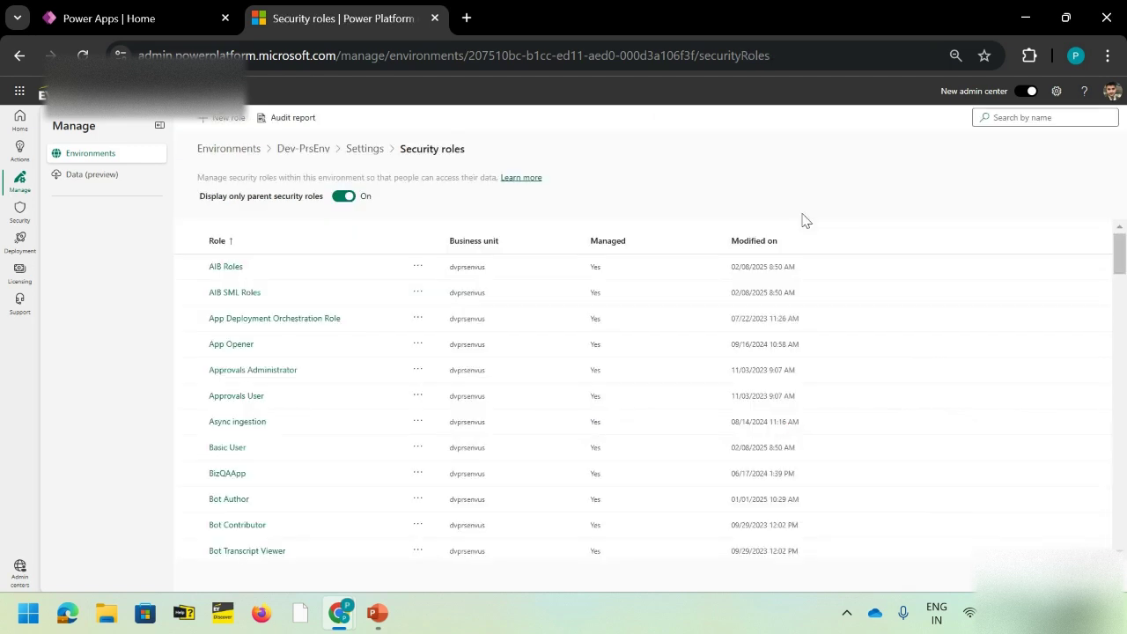
{"action": "left_click", "coordinate": [1046, 117]}
{"action": "type", "text": "s"}
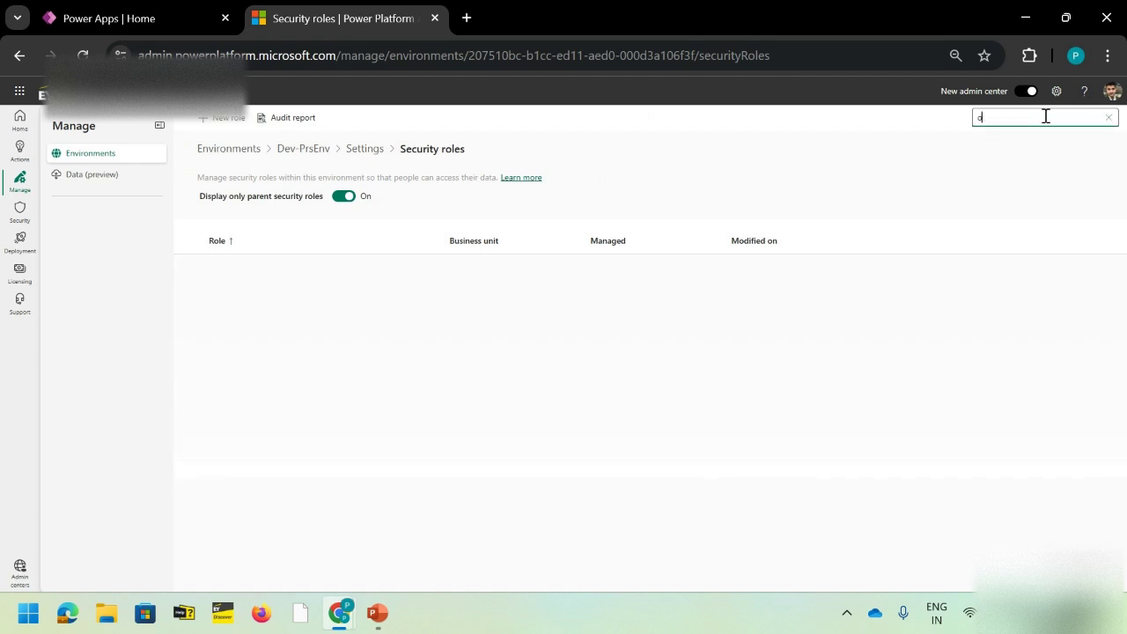
{"action": "type", "text": "per"}
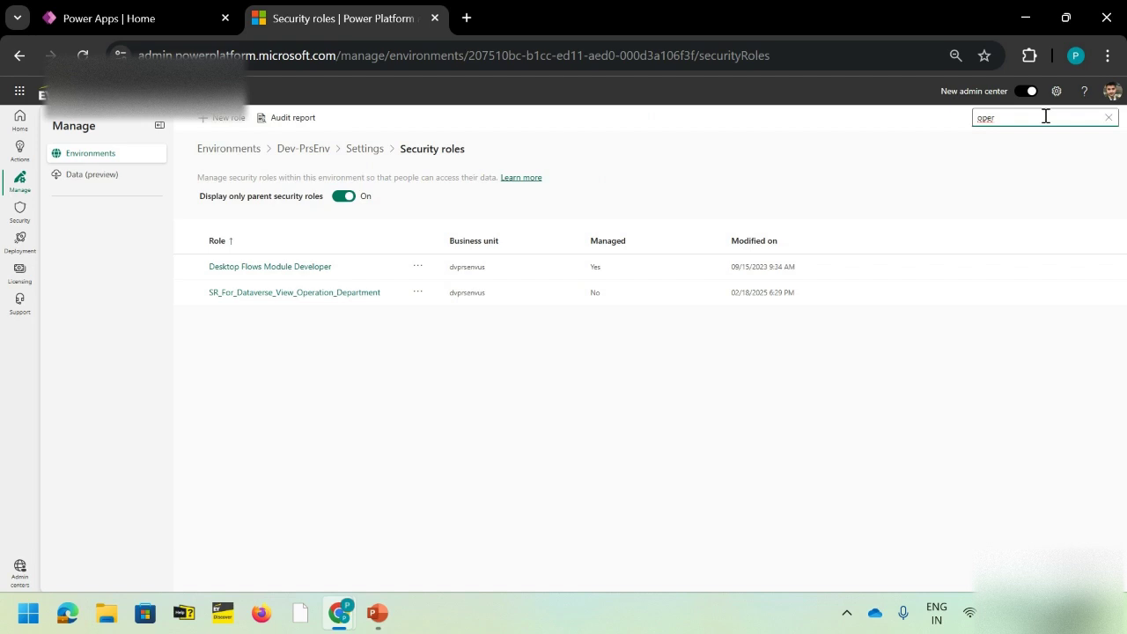
{"action": "left_click", "coordinate": [188, 294]}
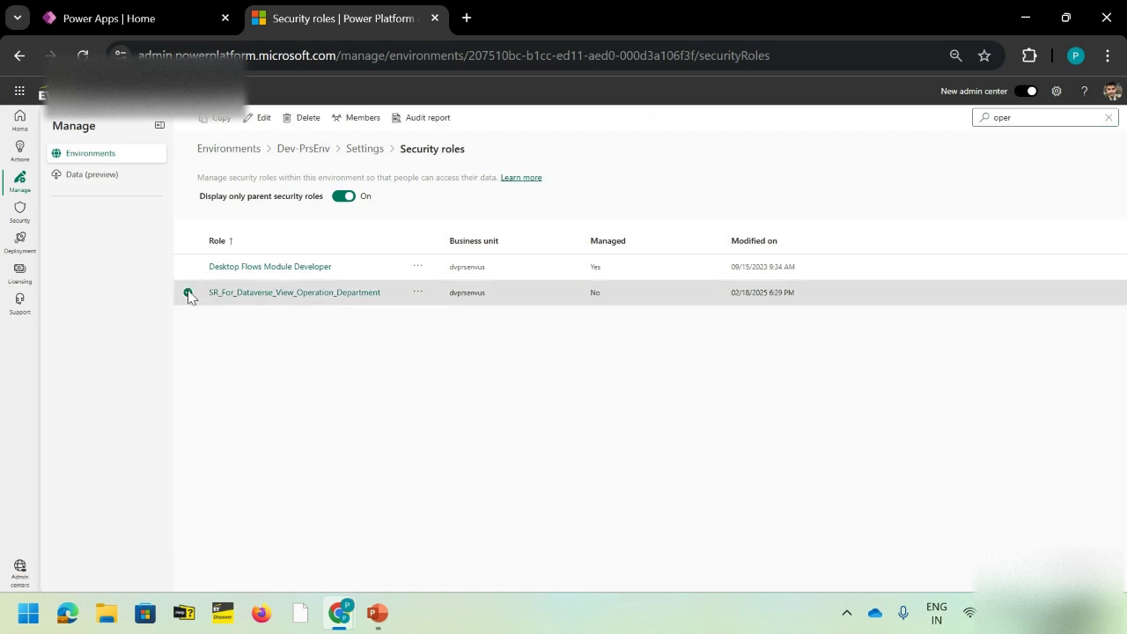
{"action": "left_click", "coordinate": [360, 120]}
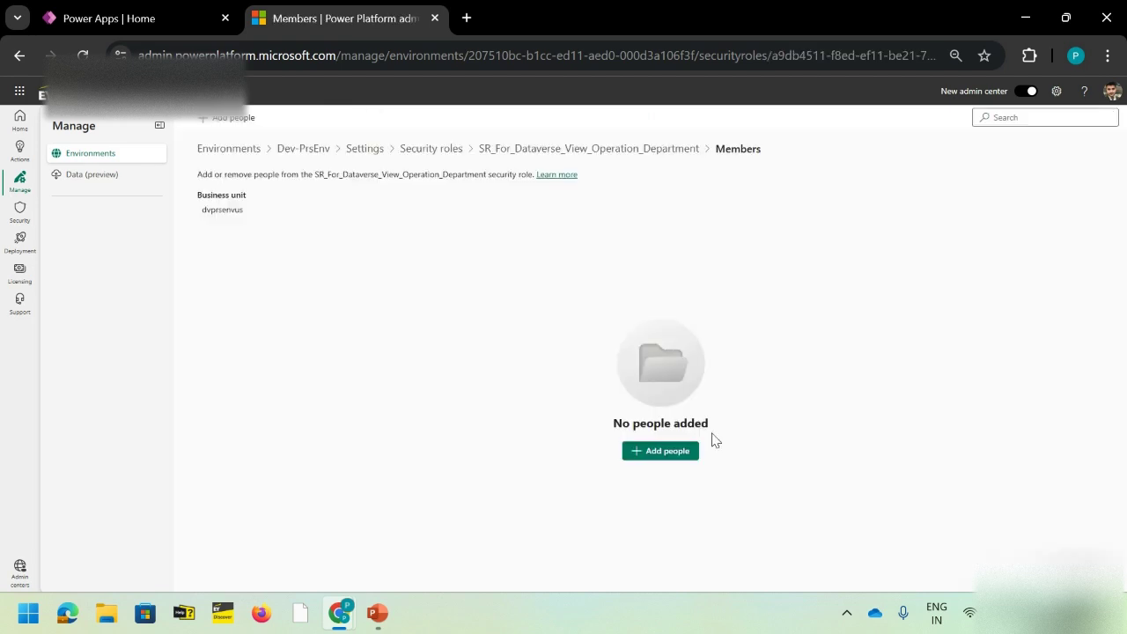
- Search for the intended person by name and add them as a member of the SR_For_Dataverse_View_Operation_Department role
{"action": "left_click", "coordinate": [668, 453]}
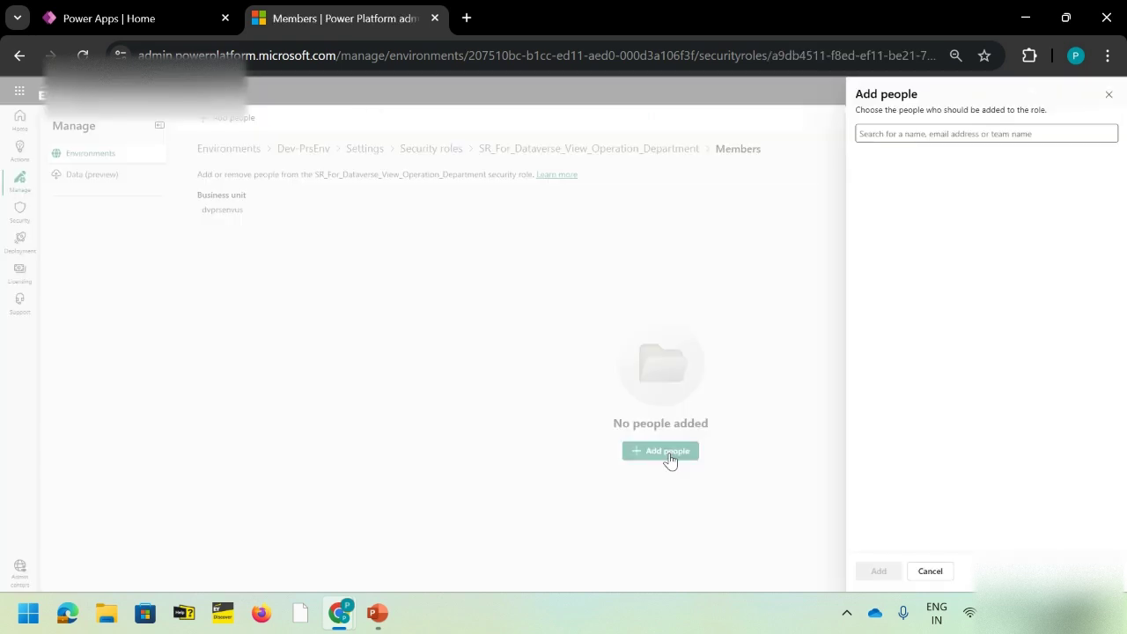
{"action": "left_click", "coordinate": [953, 132]}
{"action": "type", "text": "a"}
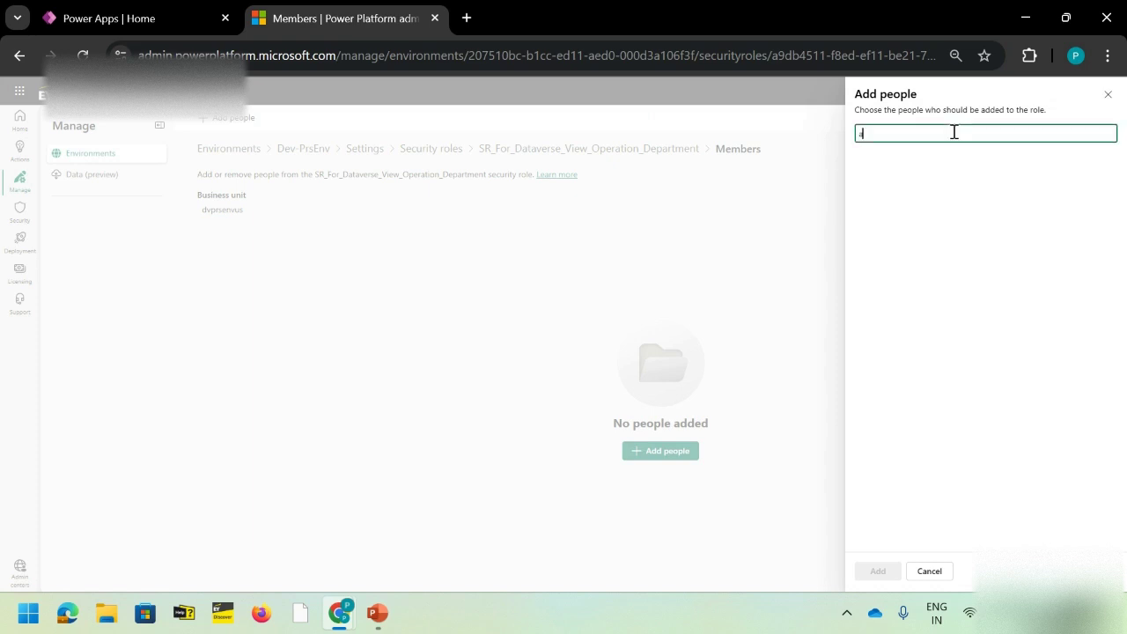
{"action": "type", "text": "ngelu"}
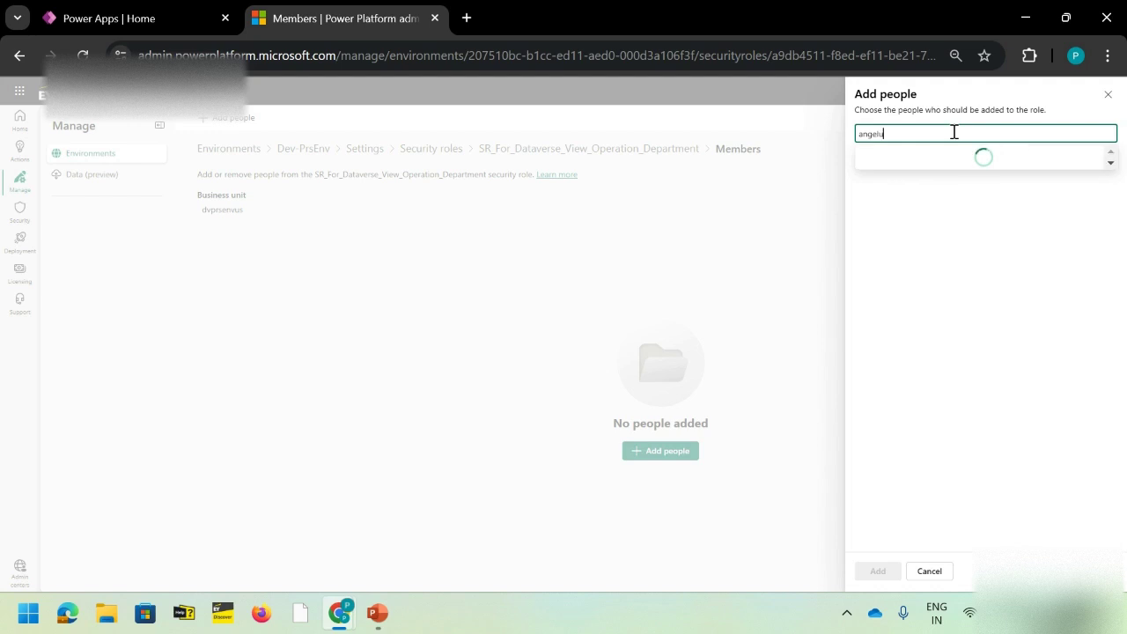
{"action": "key", "text": "BackSpace"}
{"action": "type", "text": "in"}
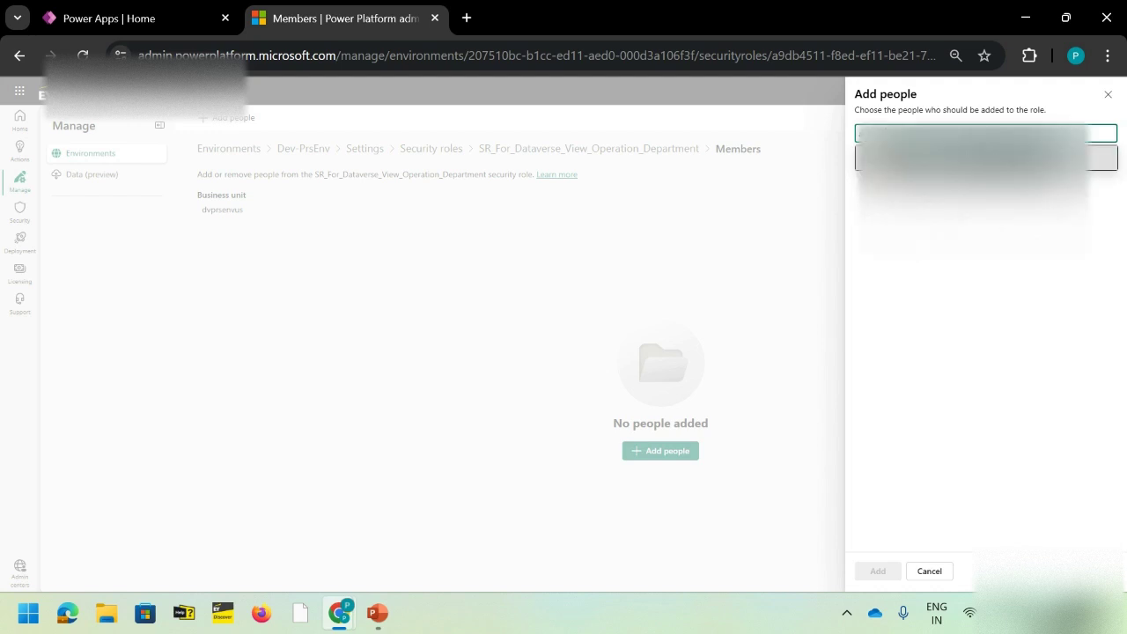
{"action": "key", "text": "Return"}
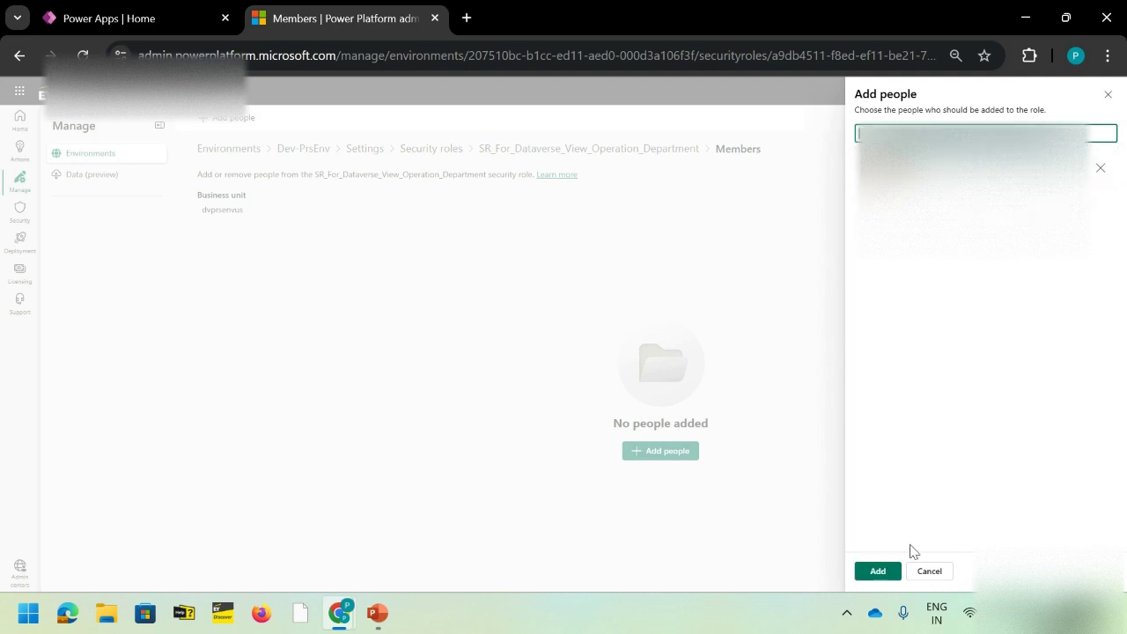
{"action": "left_click", "coordinate": [879, 571]}
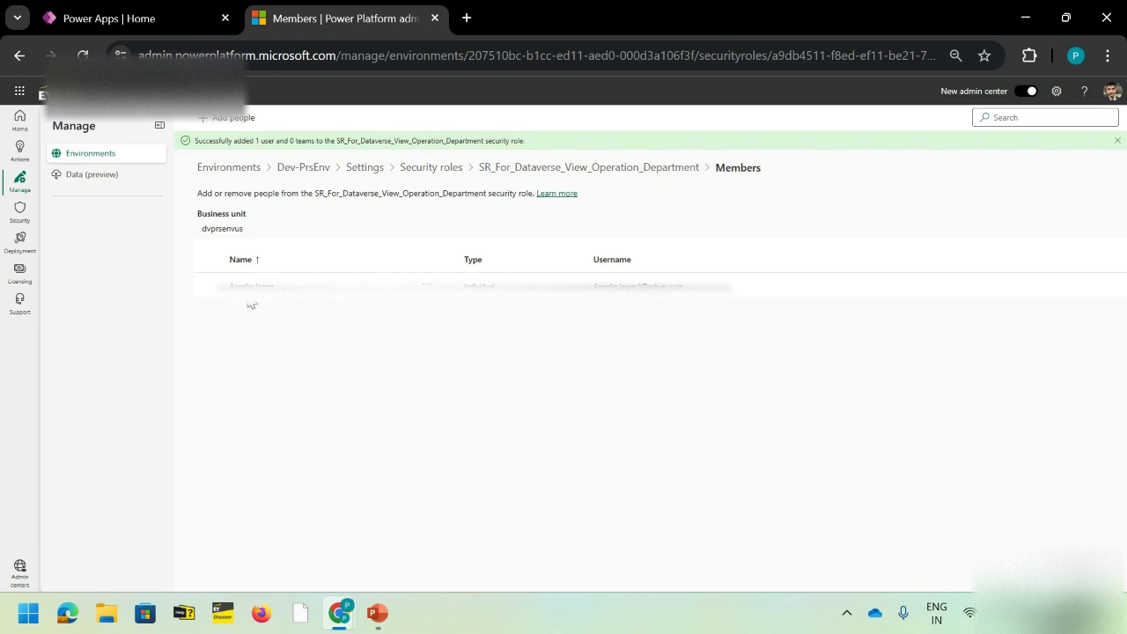
- Switch to Power Apps, find ChildTable among the Dataverse tables by searching for "child", and open its list of views
{"action": "left_click", "coordinate": [125, 11]}
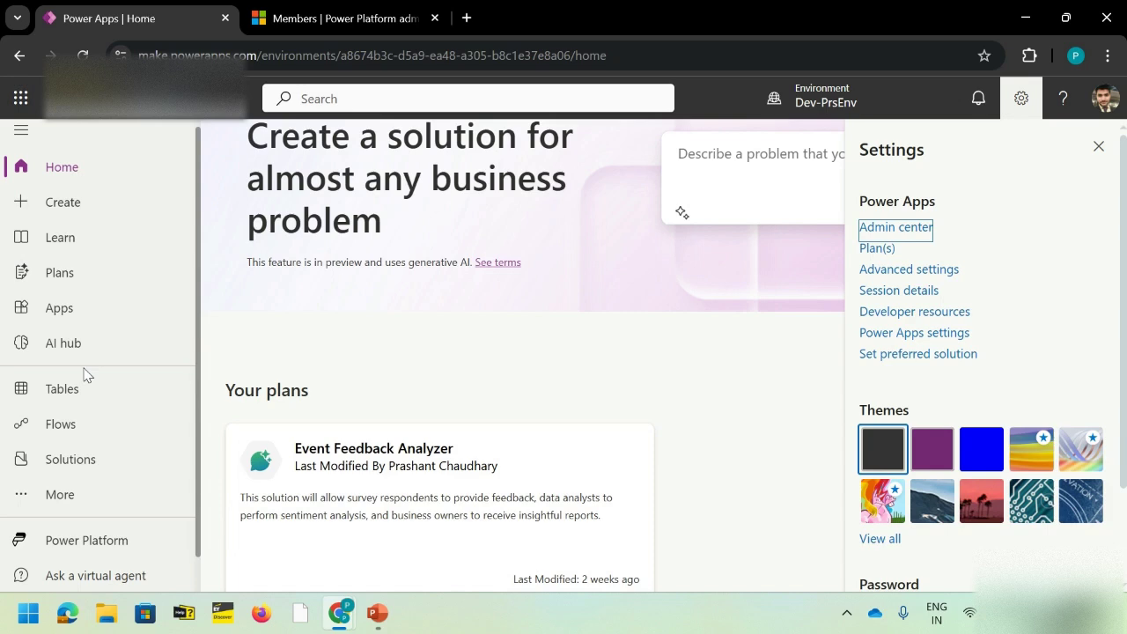
{"action": "left_click", "coordinate": [62, 391]}
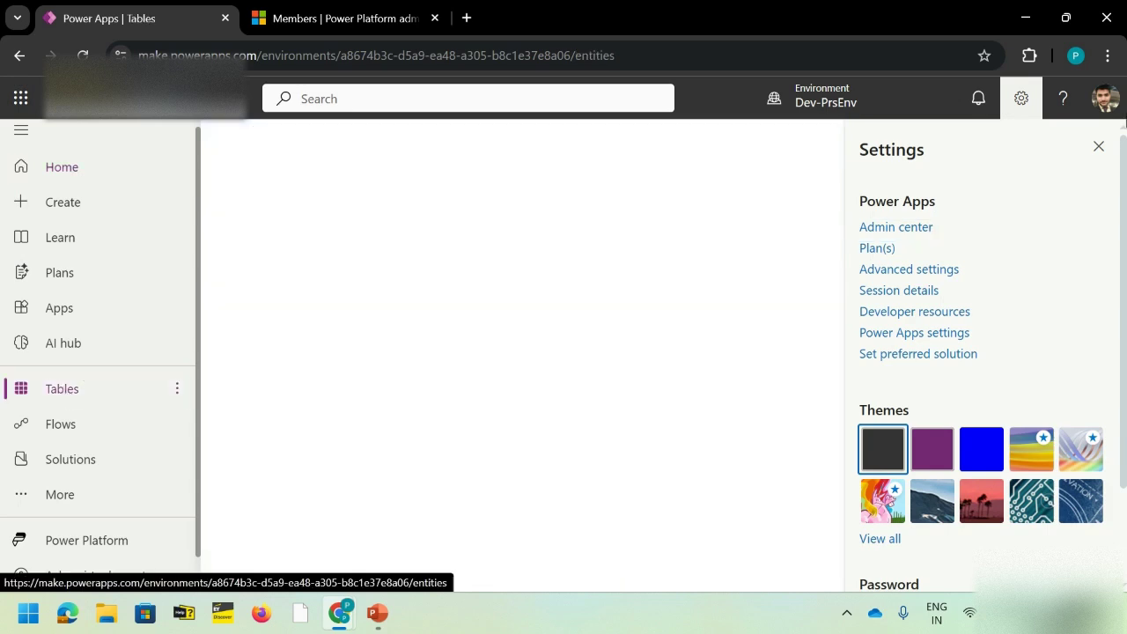
{"action": "left_click", "coordinate": [1099, 147]}
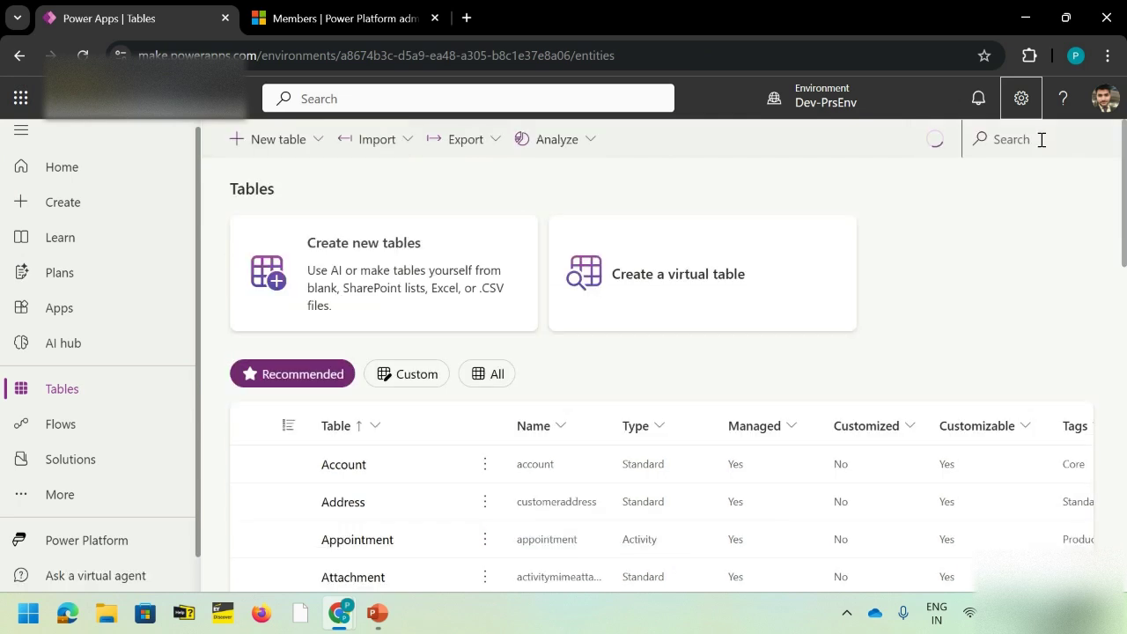
{"action": "left_click", "coordinate": [1041, 140]}
{"action": "type", "text": "child"}
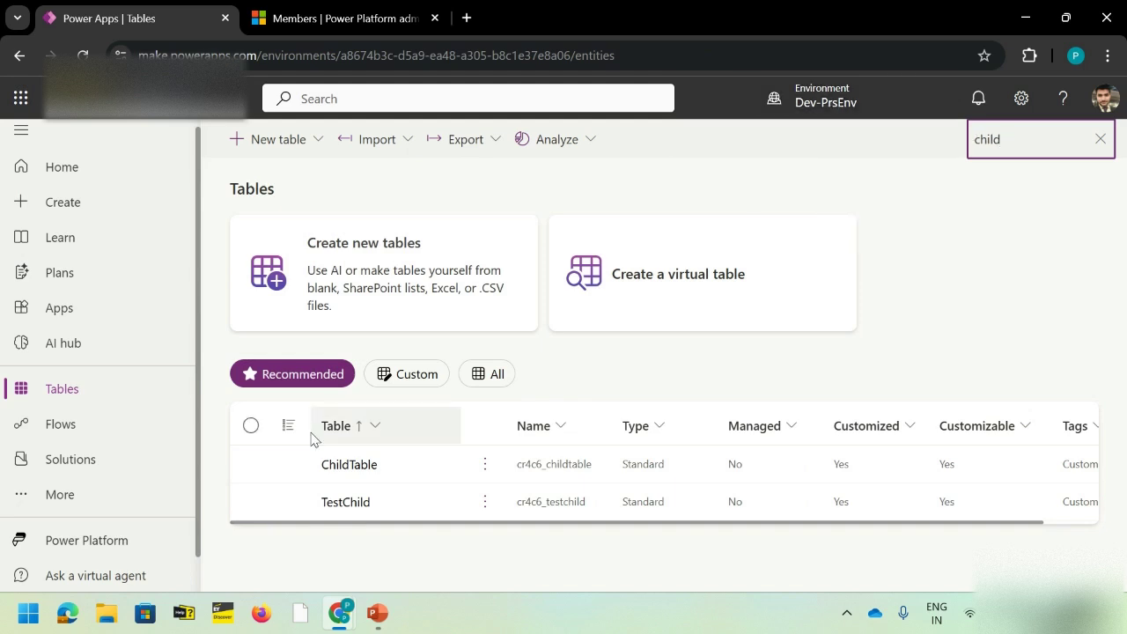
{"action": "left_click", "coordinate": [312, 477]}
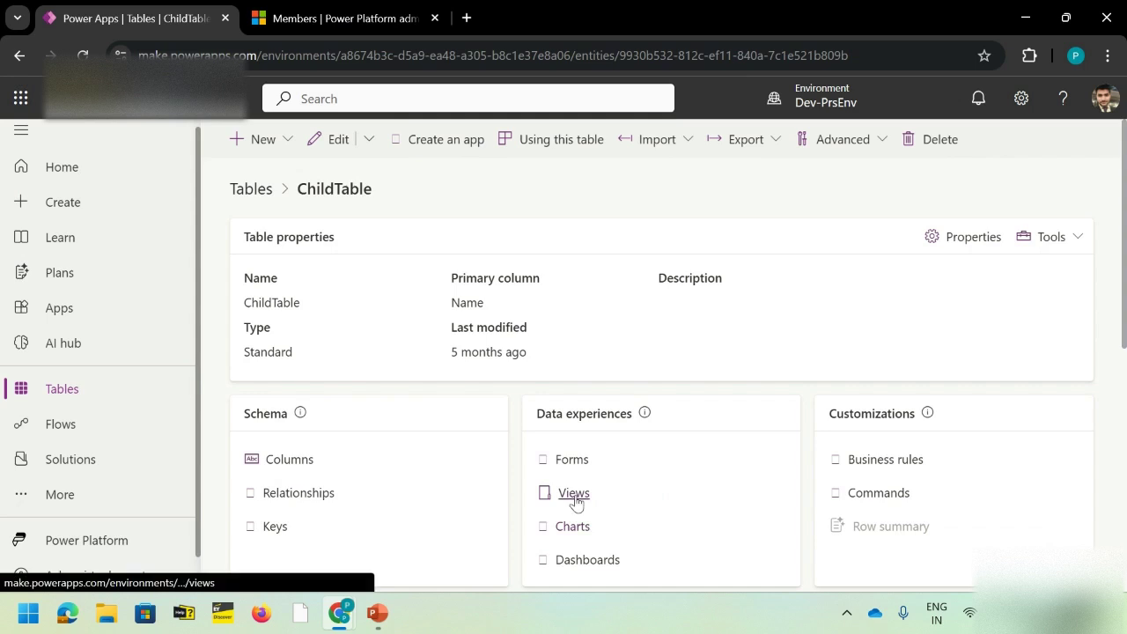
{"action": "left_click", "coordinate": [574, 495]}
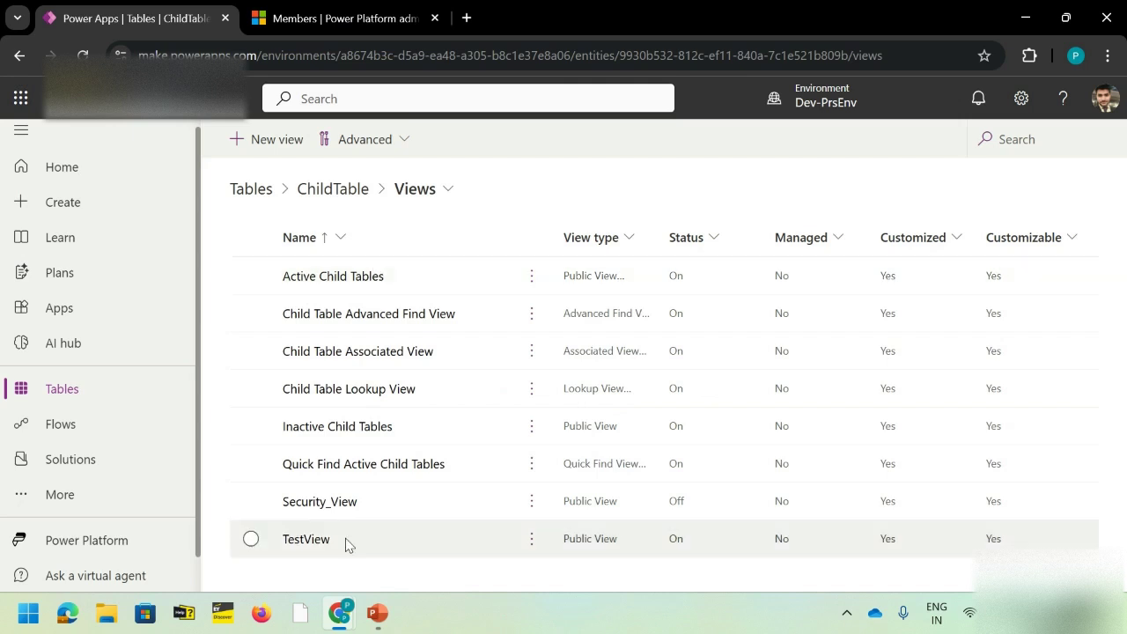
- Restrict ChildTable's TestView to the specific security role SR_For_Dataverse_View_Operation_Department, then save and publish the view settings
{"action": "left_click", "coordinate": [287, 544]}
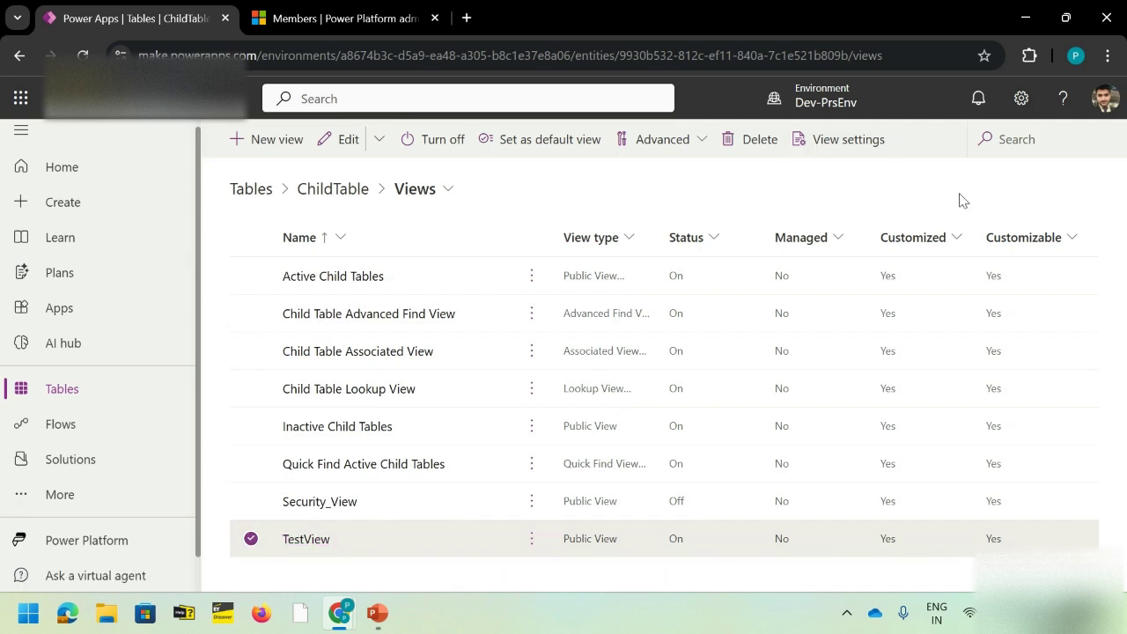
{"action": "left_click", "coordinate": [852, 141]}
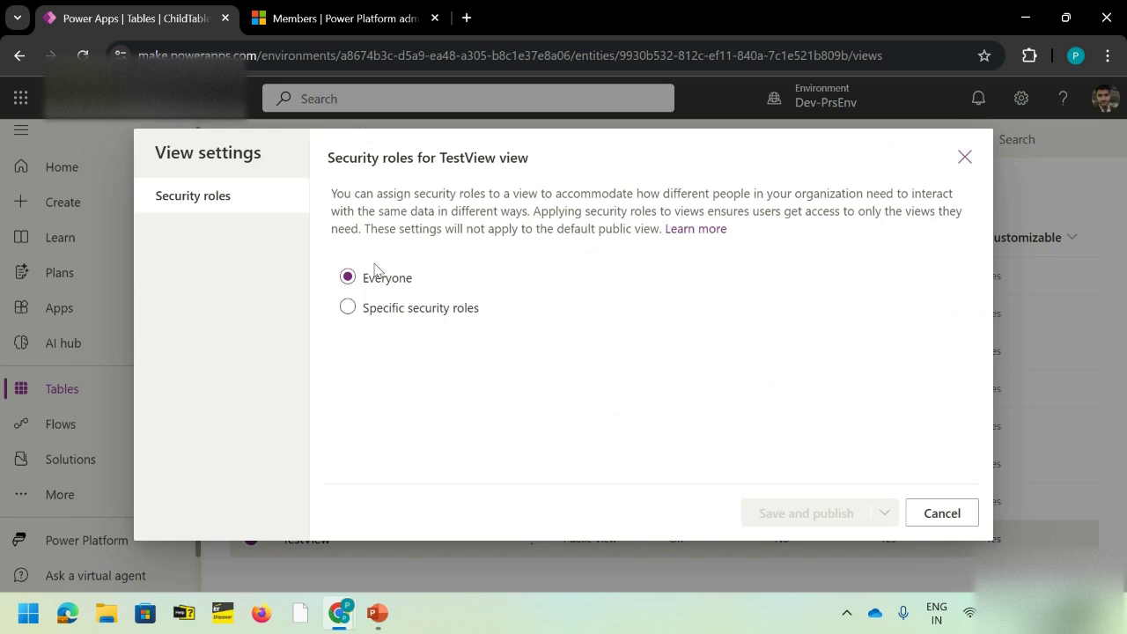
{"action": "left_click", "coordinate": [347, 307]}
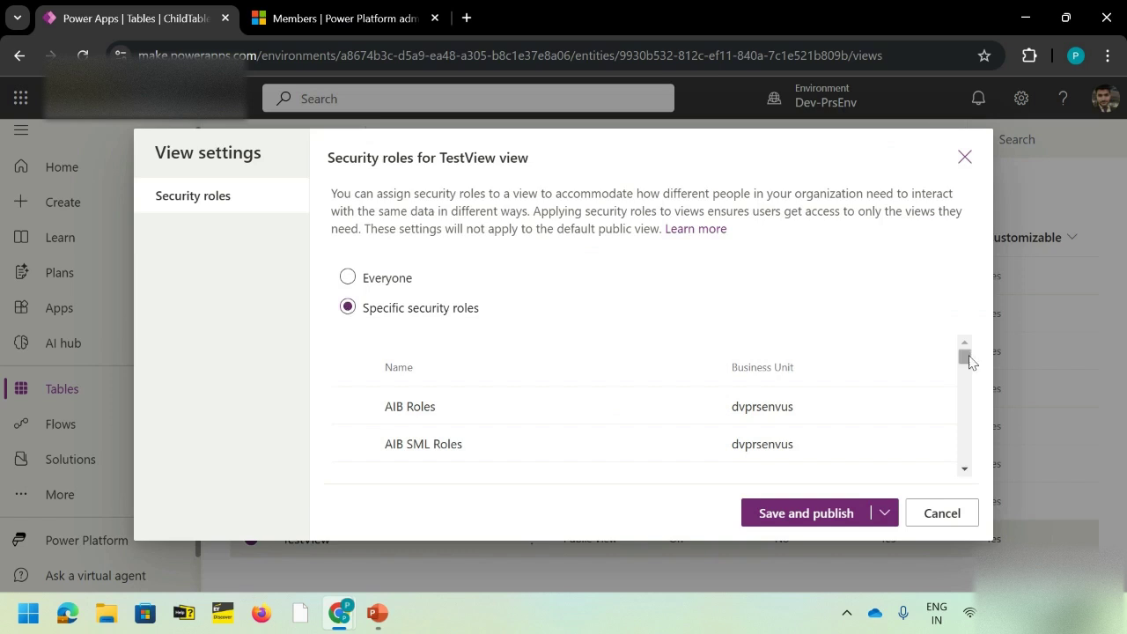
{"action": "left_click_drag", "start_coordinate": [966, 361], "coordinate": [972, 441]}
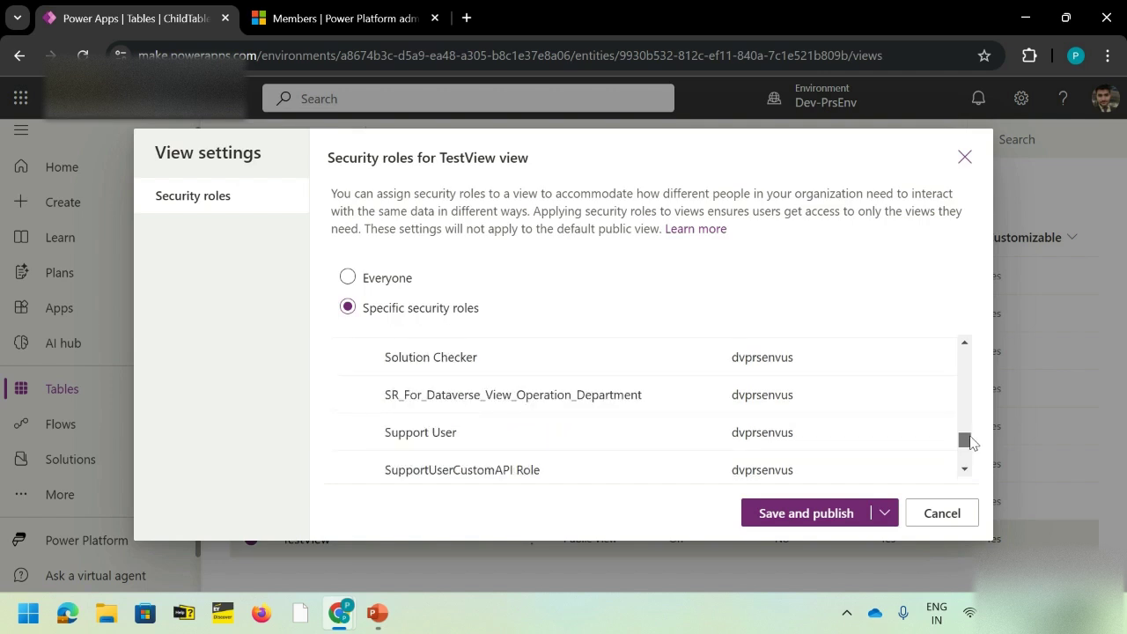
{"action": "left_click", "coordinate": [405, 401]}
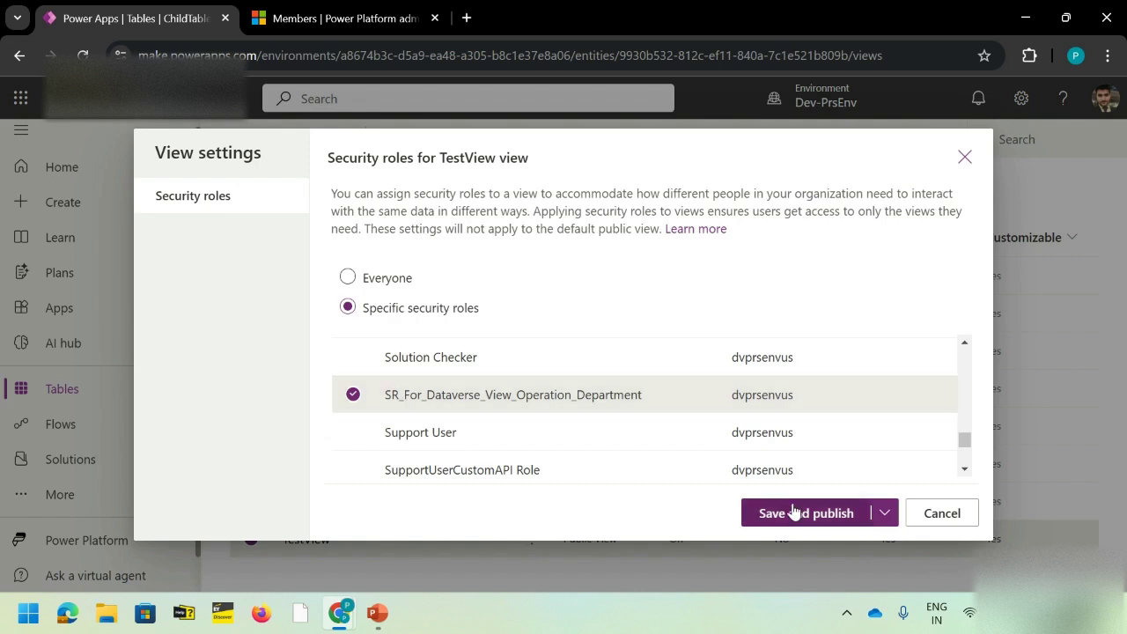
{"action": "left_click", "coordinate": [817, 520]}
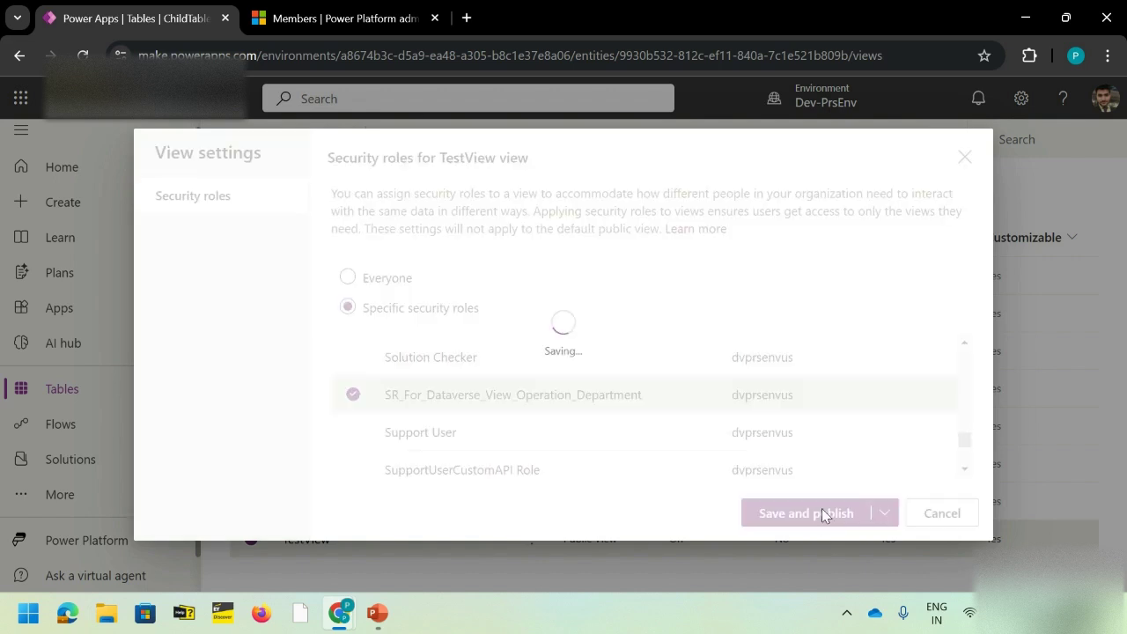